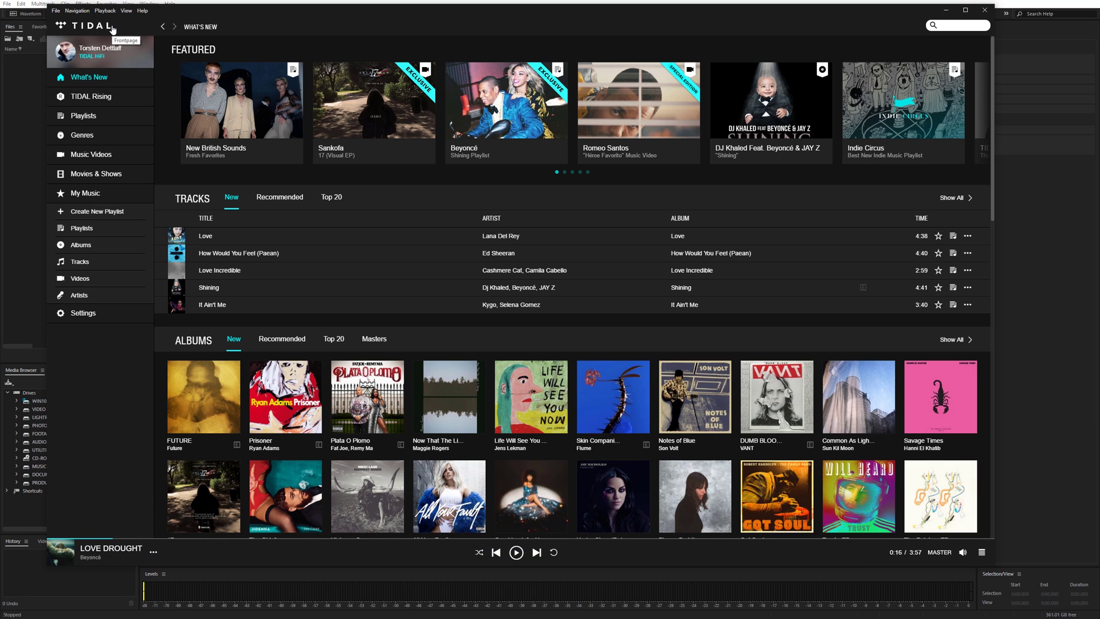
- Switch TIDAL's What's New Albums list to the Masters tab
{"action": "left_click", "coordinate": [103, 99]}
{"action": "left_click", "coordinate": [375, 339]}
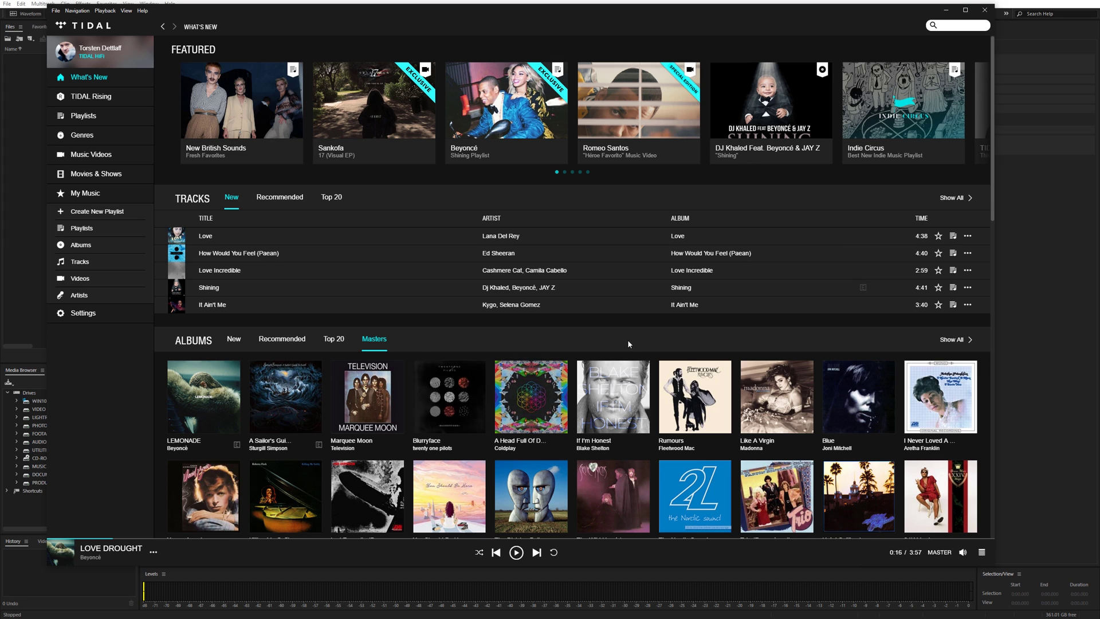
{"action": "mouse_move", "coordinate": [531, 391]}
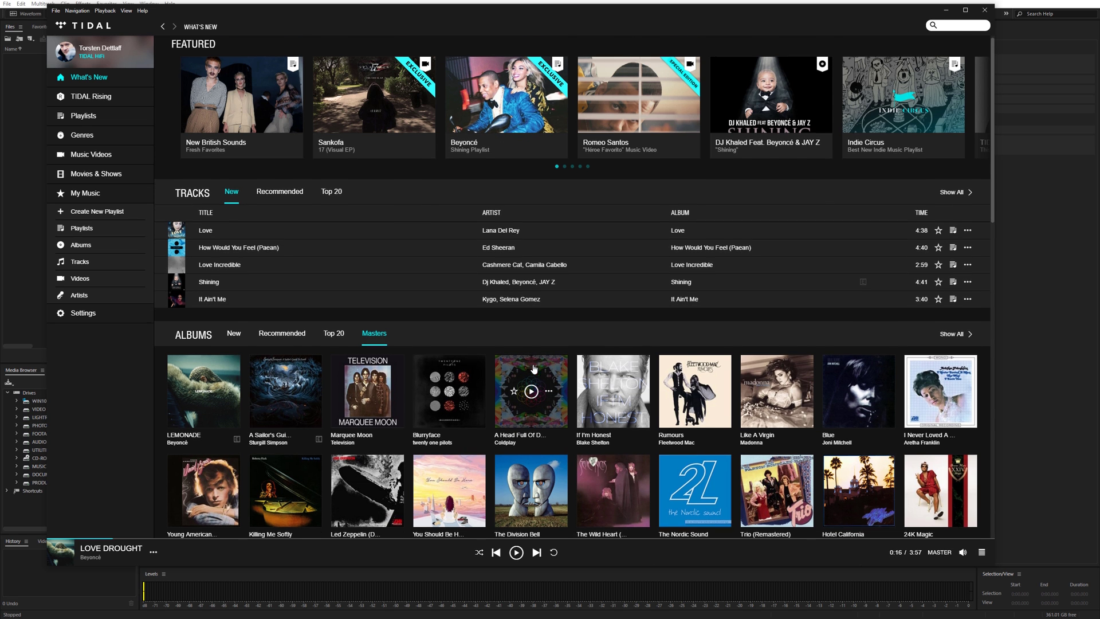
- Open The Nordic Sound from the full Albums list, then move TIDAL aside to reveal Audition
{"action": "scroll", "coordinate": [532, 361], "scroll_direction": "down", "scroll_amount": 2}
{"action": "scroll", "coordinate": [533, 364], "scroll_direction": "down", "scroll_amount": 2}
{"action": "scroll", "coordinate": [532, 364], "scroll_direction": "up", "scroll_amount": 2}
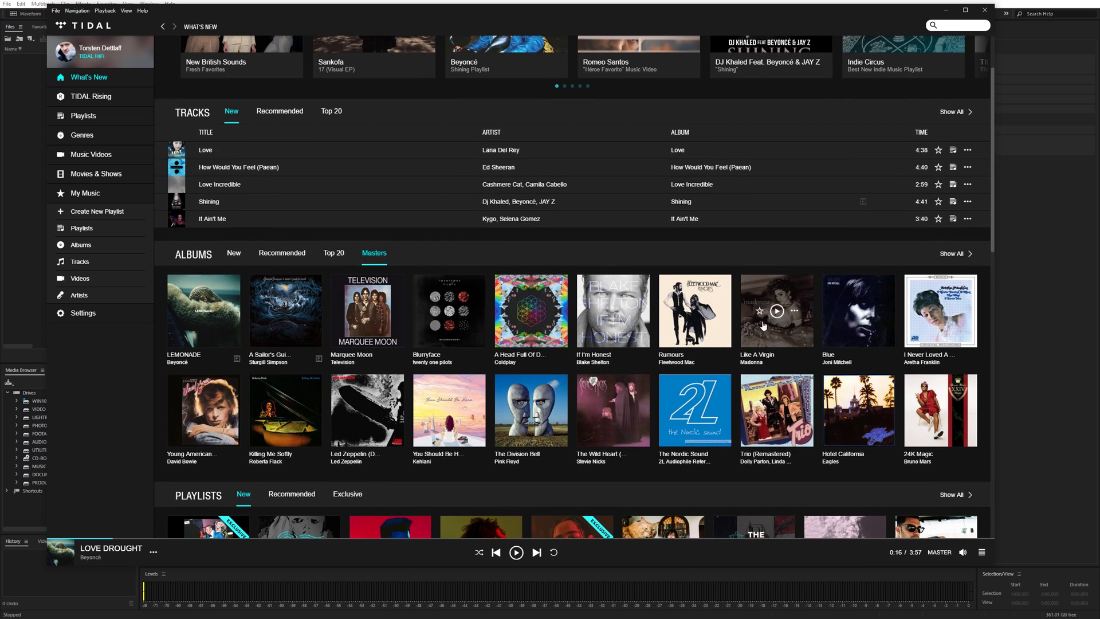
{"action": "left_click", "coordinate": [953, 256]}
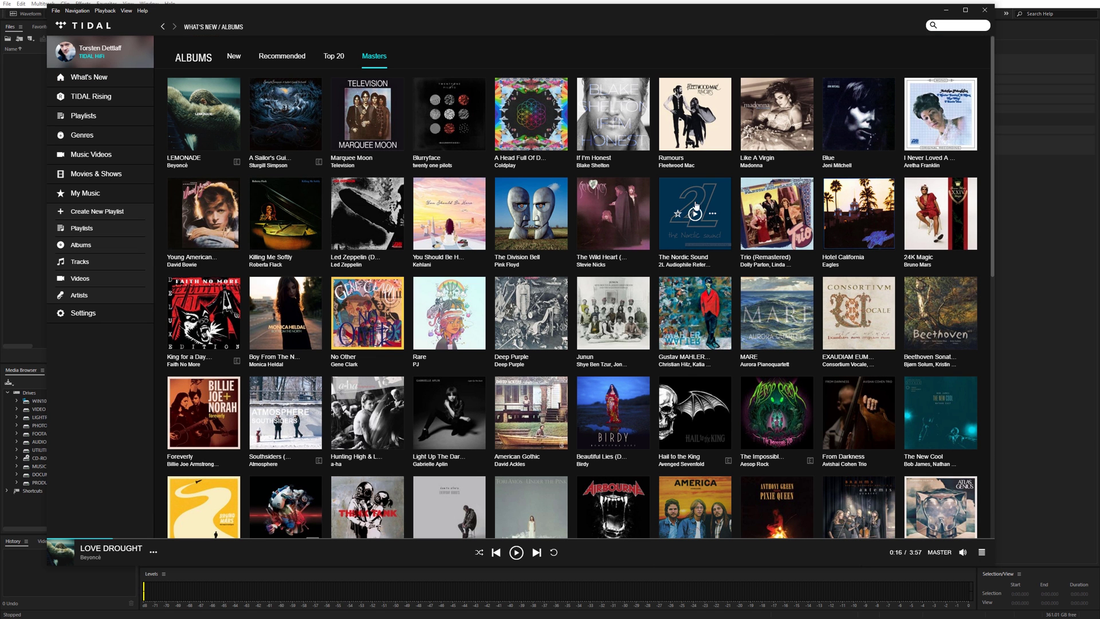
{"action": "left_click", "coordinate": [688, 259]}
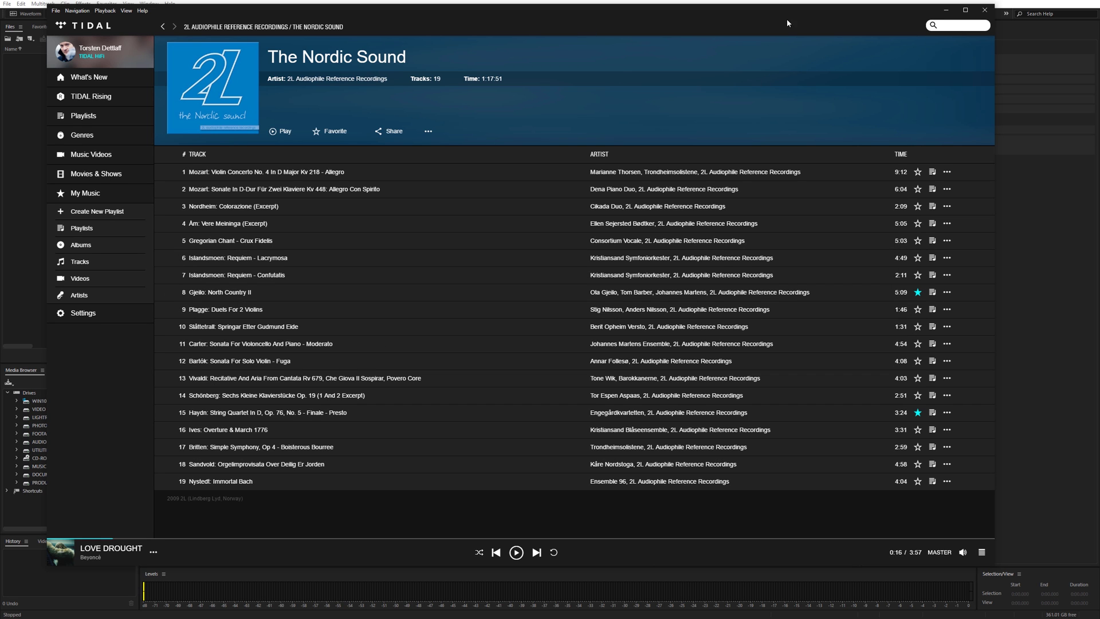
{"action": "mouse_move", "coordinate": [787, 23]}
{"action": "left_mouse_down"}
{"action": "mouse_move", "coordinate": [89, 56]}
{"action": "mouse_move", "coordinate": [82, 77]}
{"action": "left_mouse_up"}
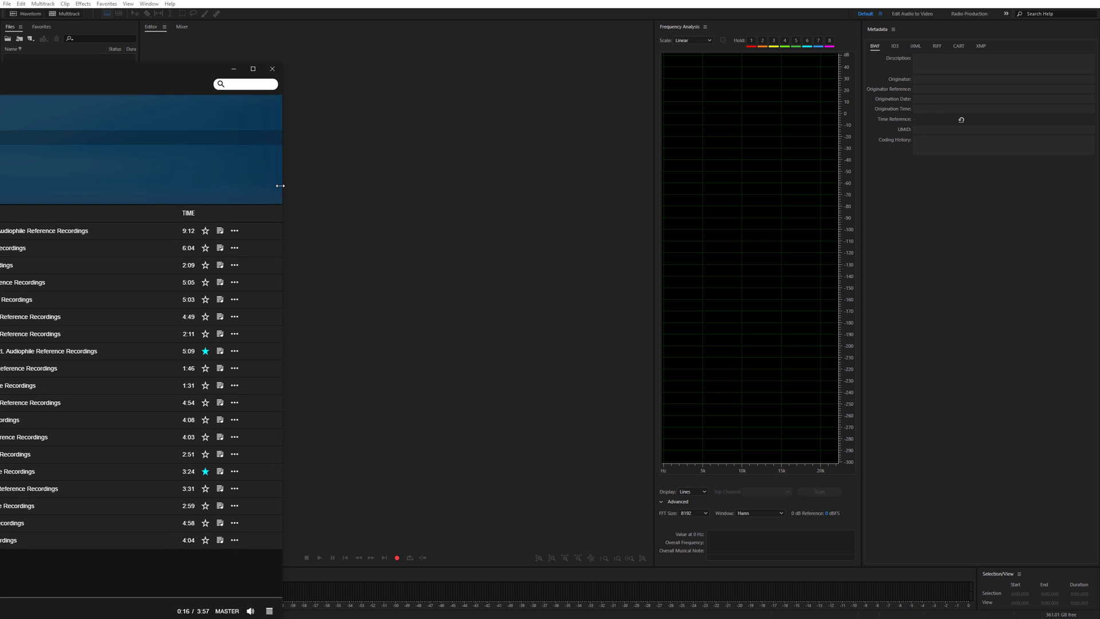
{"action": "left_click", "coordinate": [136, 35]}
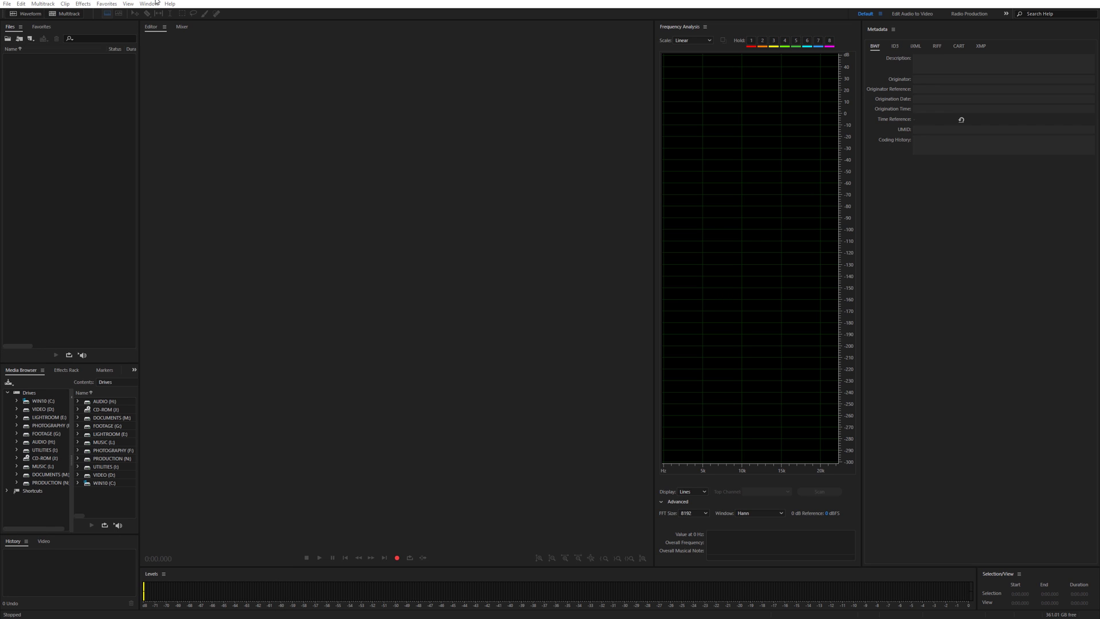
- Create a new 96000 Hz stereo 24-bit audio file and widen the Frequency Analysis panel
{"action": "left_click", "coordinate": [7, 3]}
{"action": "mouse_move", "coordinate": [21, 13]}
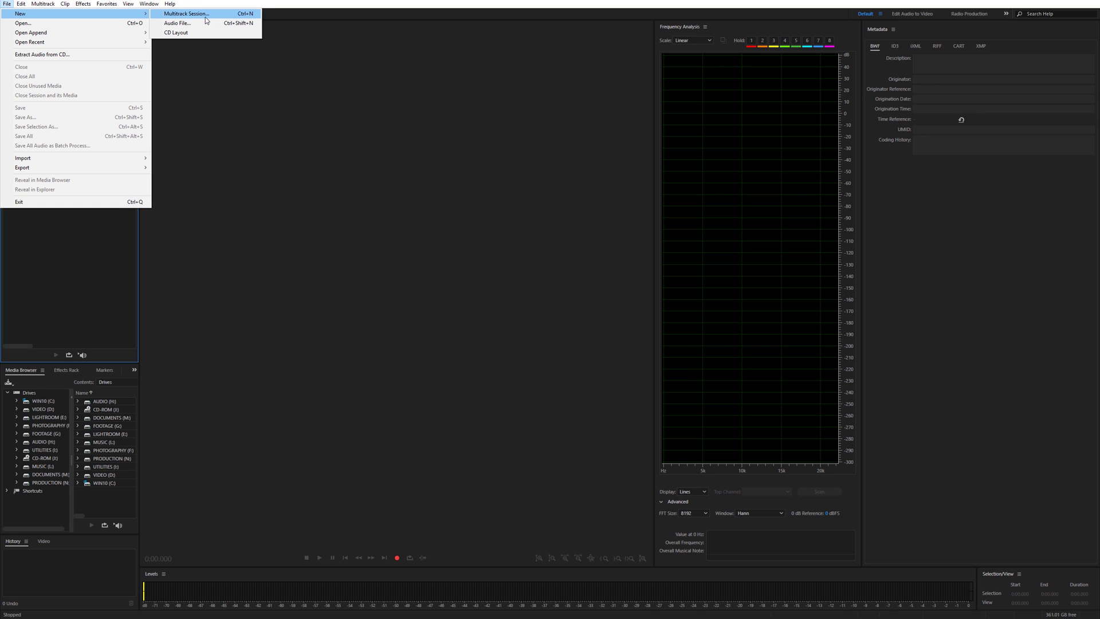
{"action": "left_click", "coordinate": [178, 23]}
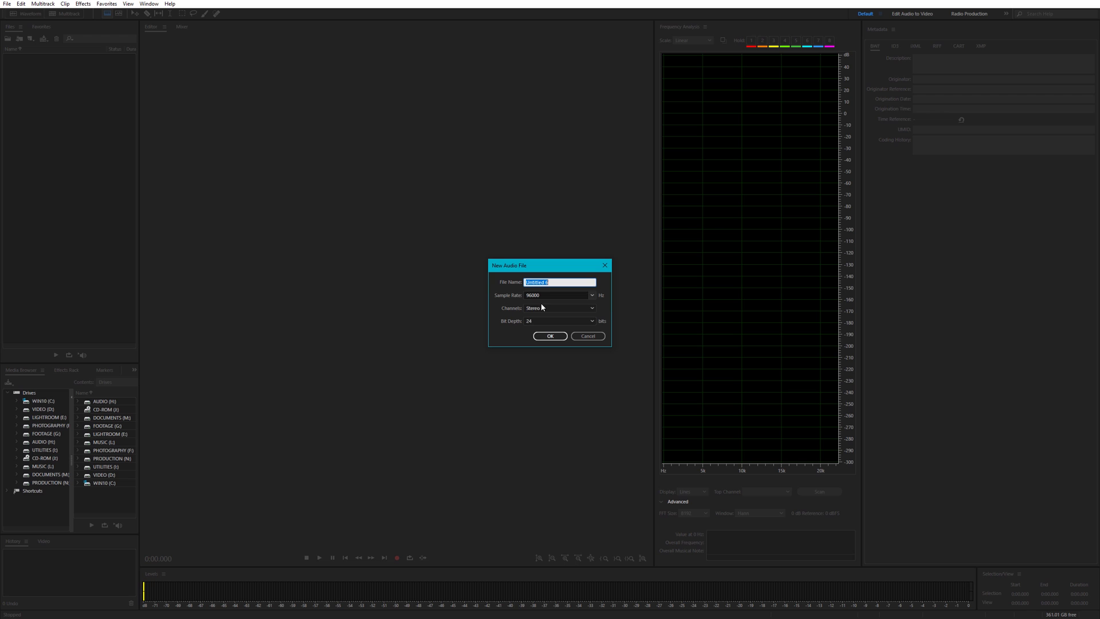
{"action": "left_click", "coordinate": [554, 337]}
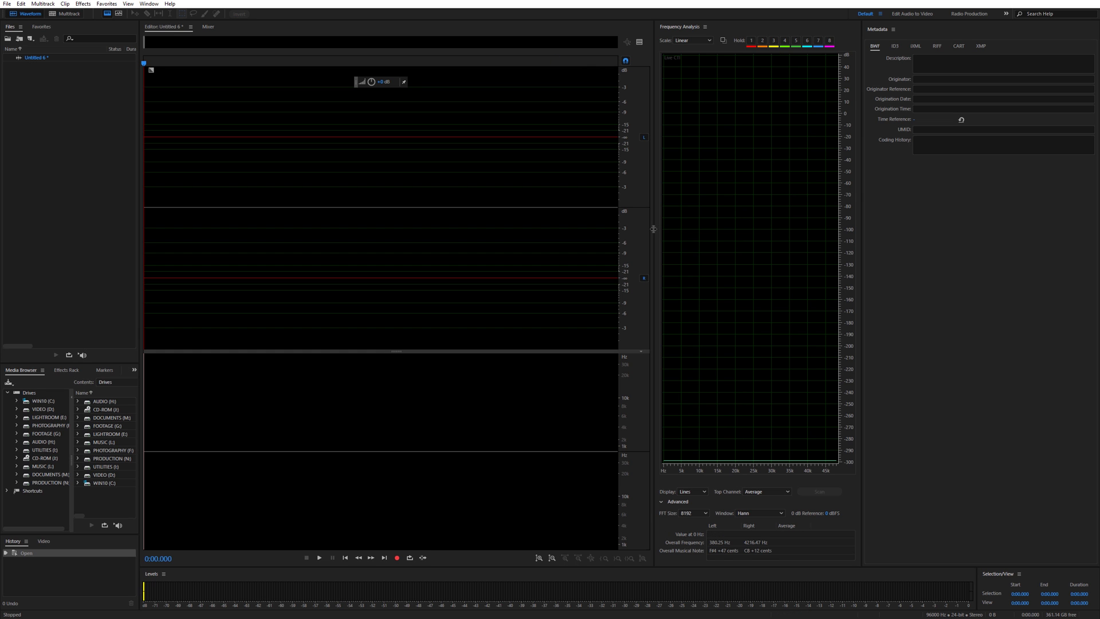
{"action": "left_click_drag", "start_coordinate": [655, 229], "coordinate": [576, 226]}
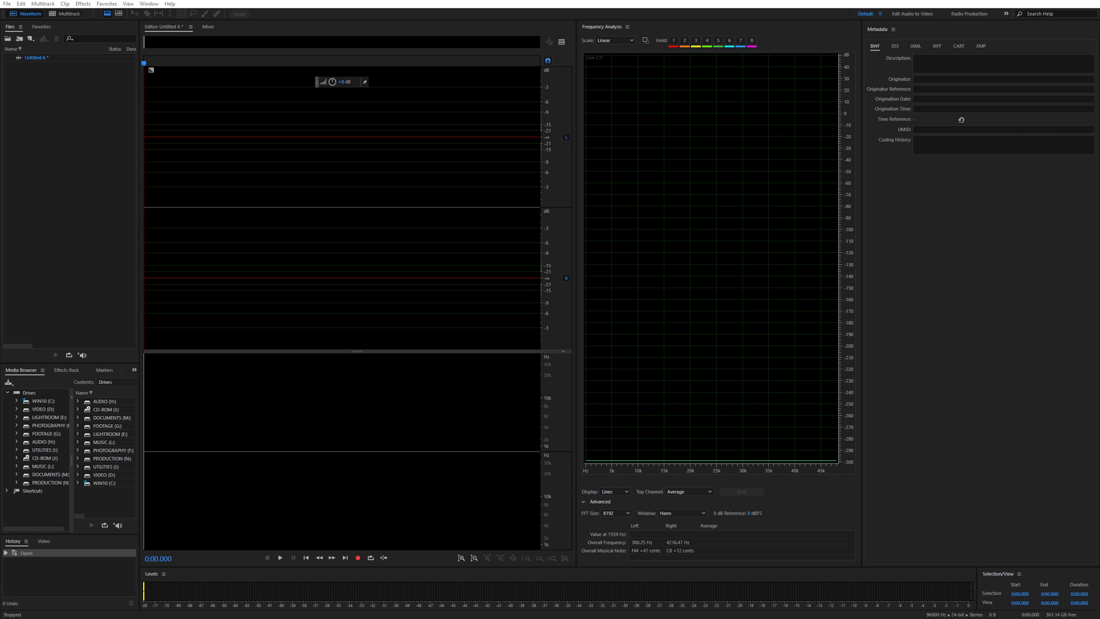
- Enable loopback on AN 5/6 in TotalMix FX, set the Windows channel to about -7 dB, and close the mixer
{"action": "key", "text": "alt+Tab"}
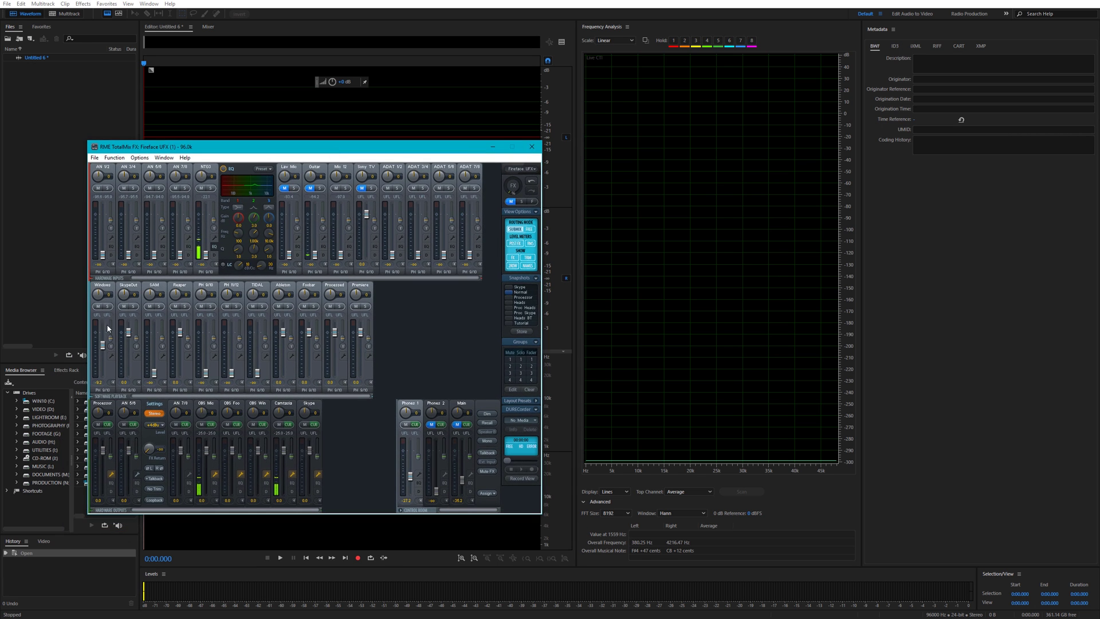
{"action": "left_click", "coordinate": [132, 404]}
{"action": "left_click", "coordinate": [156, 500]}
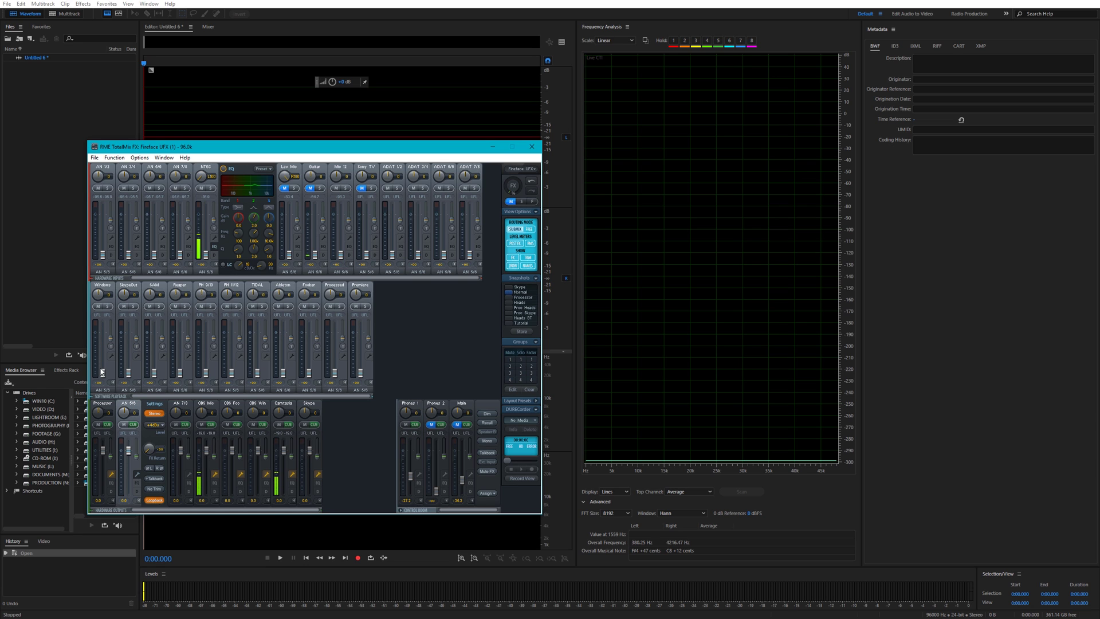
{"action": "left_click_drag", "start_coordinate": [102, 374], "coordinate": [103, 333]}
{"action": "left_click", "coordinate": [290, 409]}
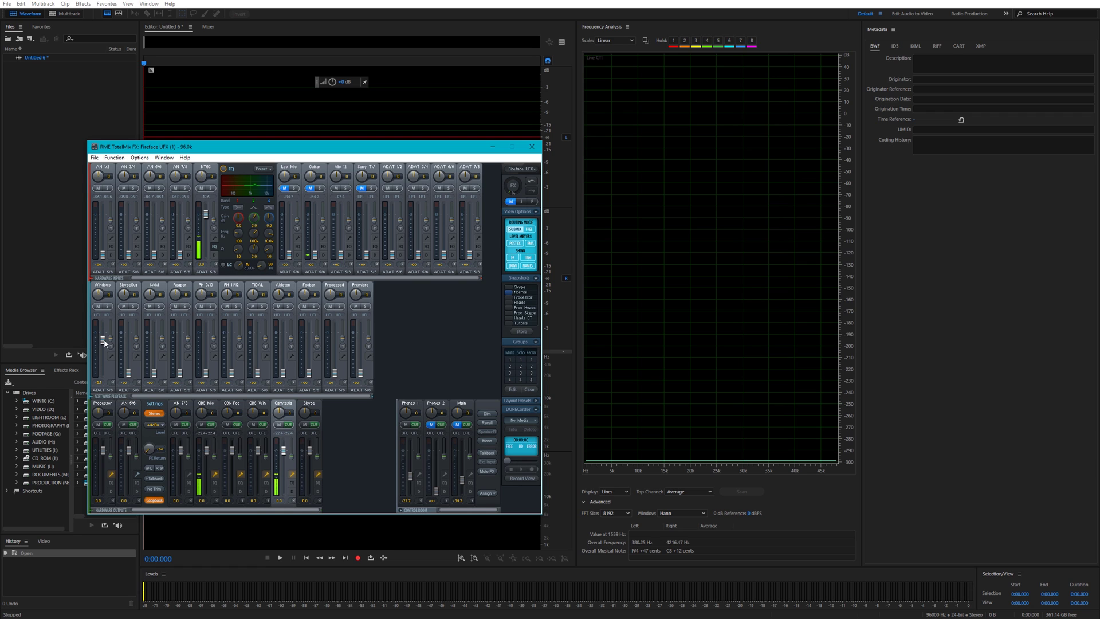
{"action": "left_click_drag", "start_coordinate": [103, 343], "coordinate": [103, 345]}
{"action": "left_click", "coordinate": [532, 146]}
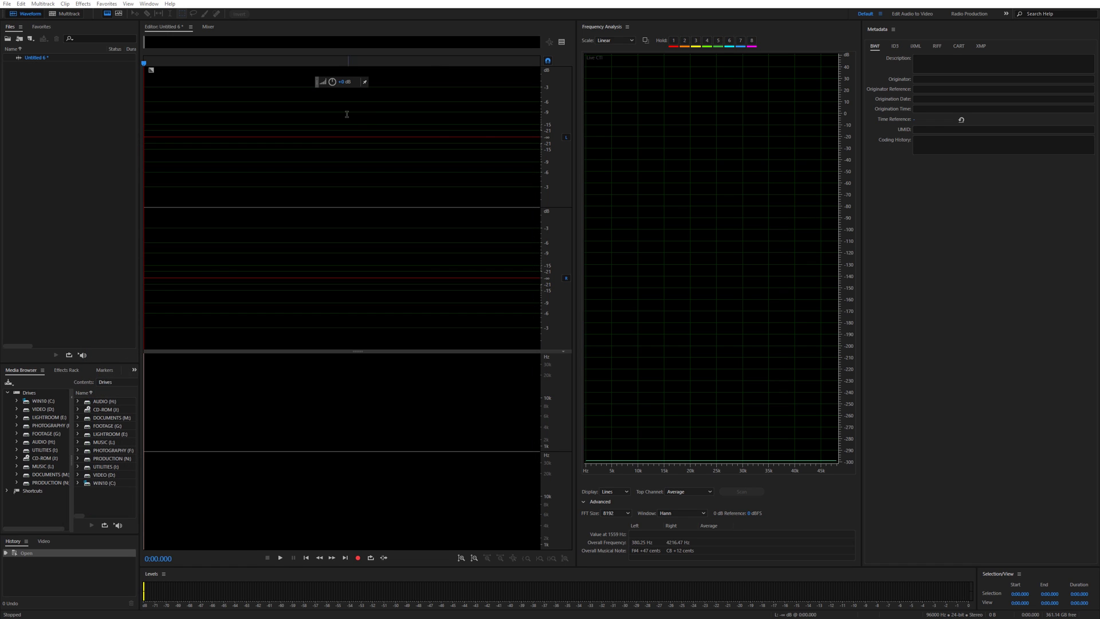
- Start recording the TIDAL playback into Untitled 6
{"action": "left_click", "coordinate": [358, 558]}
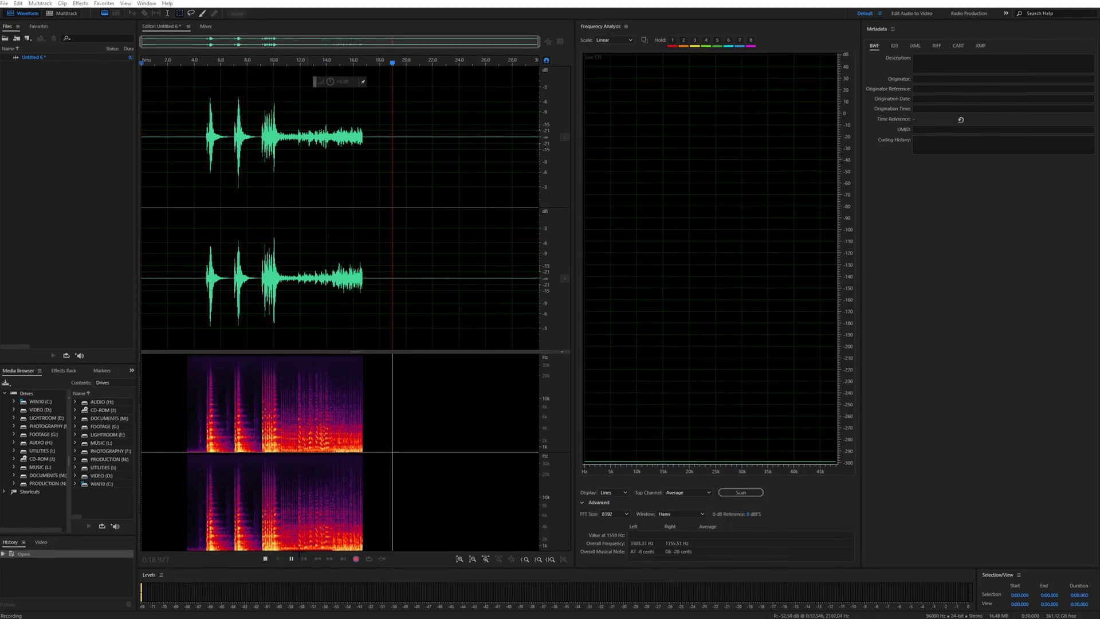
- Stop recording and zoom the linear-scale spectrum into the upper frequencies around 44 kHz
{"action": "left_click", "coordinate": [264, 559]}
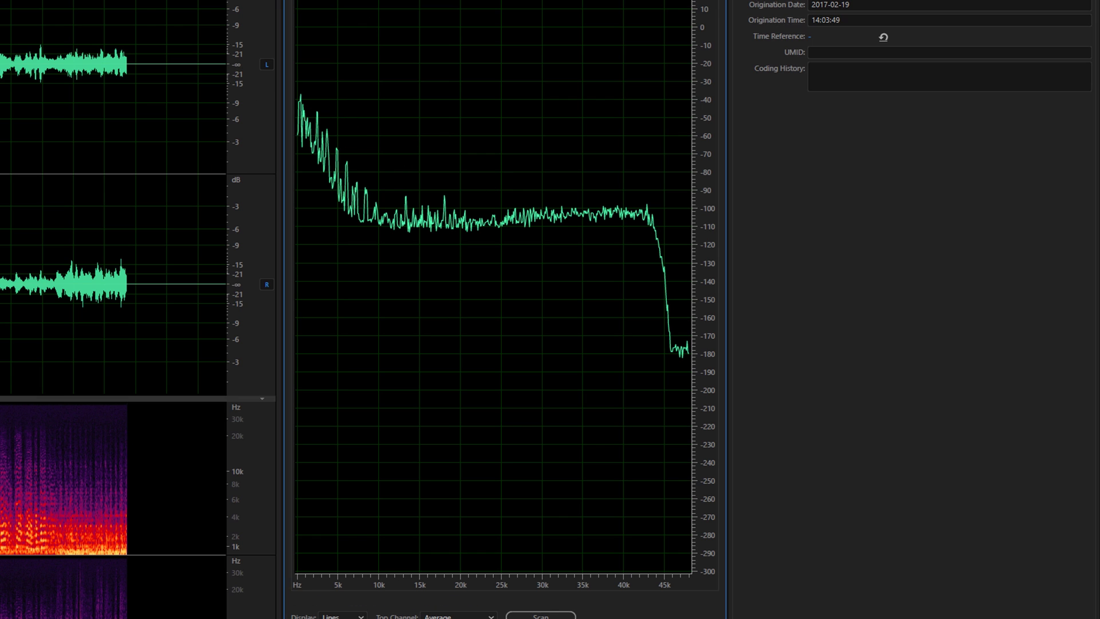
{"action": "left_click", "coordinate": [356, 3]}
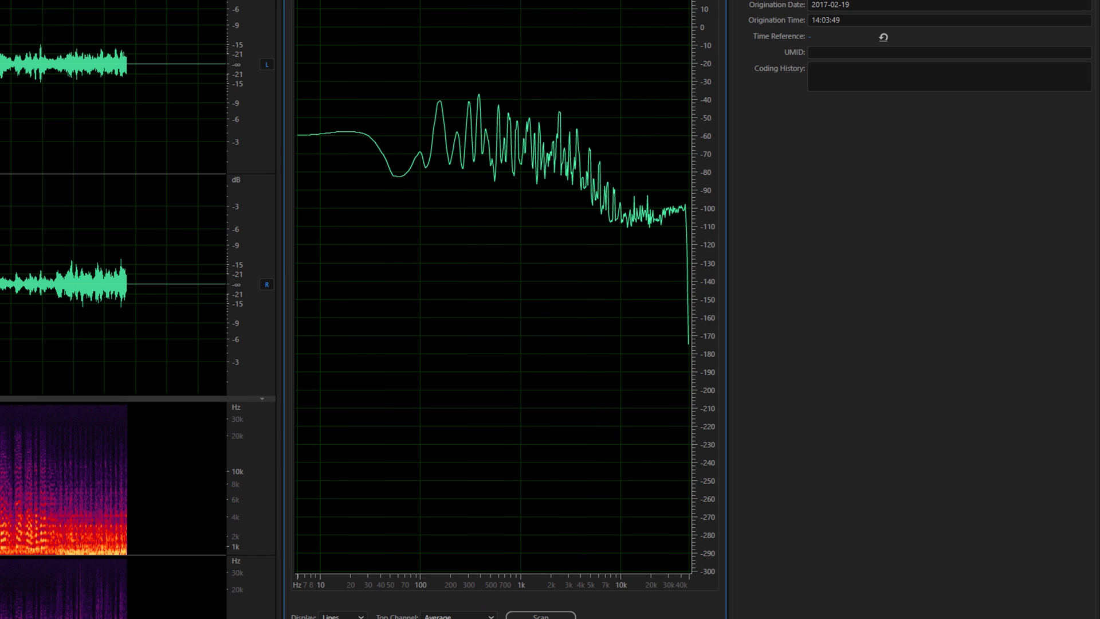
{"action": "left_click", "coordinate": [356, 3]}
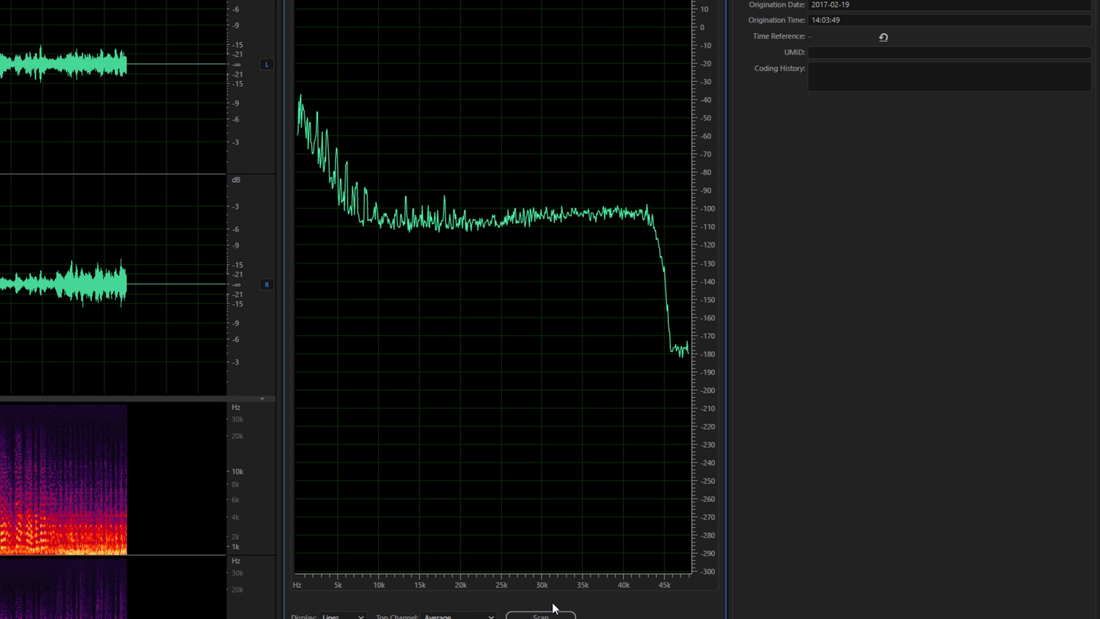
{"action": "right_click", "coordinate": [564, 585]}
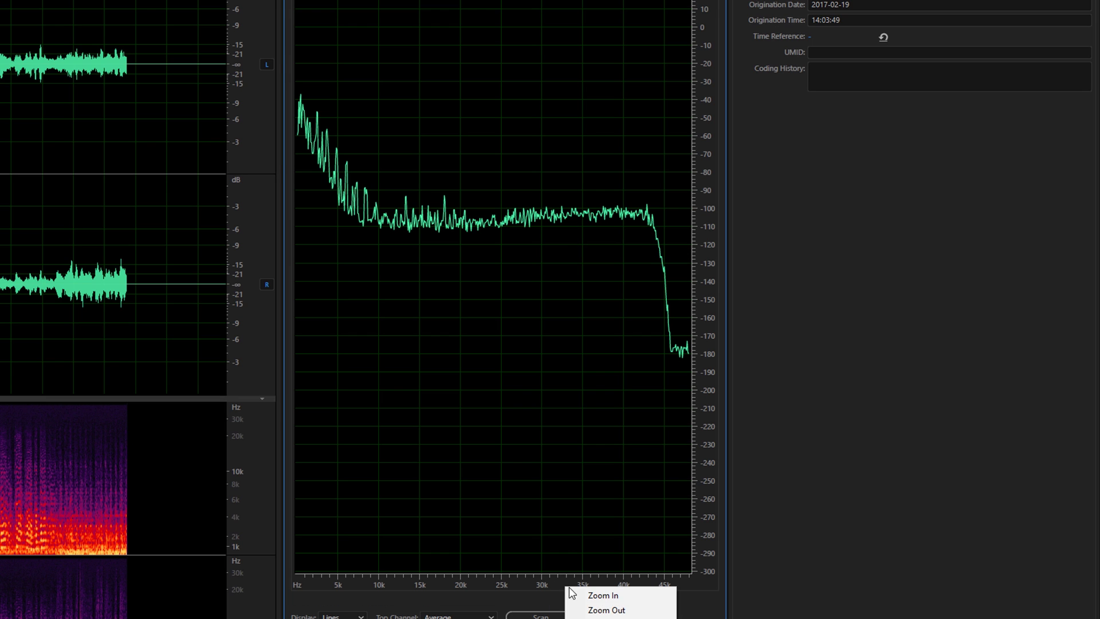
{"action": "left_click", "coordinate": [600, 593]}
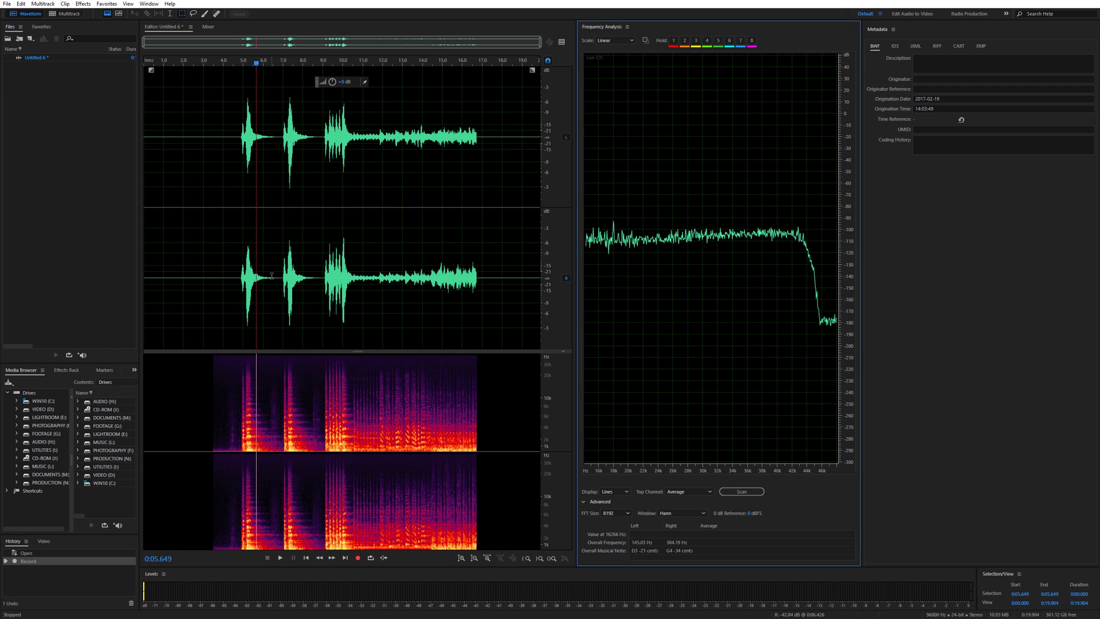
- Play back the recording from about 6.4 seconds, then stop
{"action": "left_click", "coordinate": [272, 275]}
{"action": "key", "text": "space"}
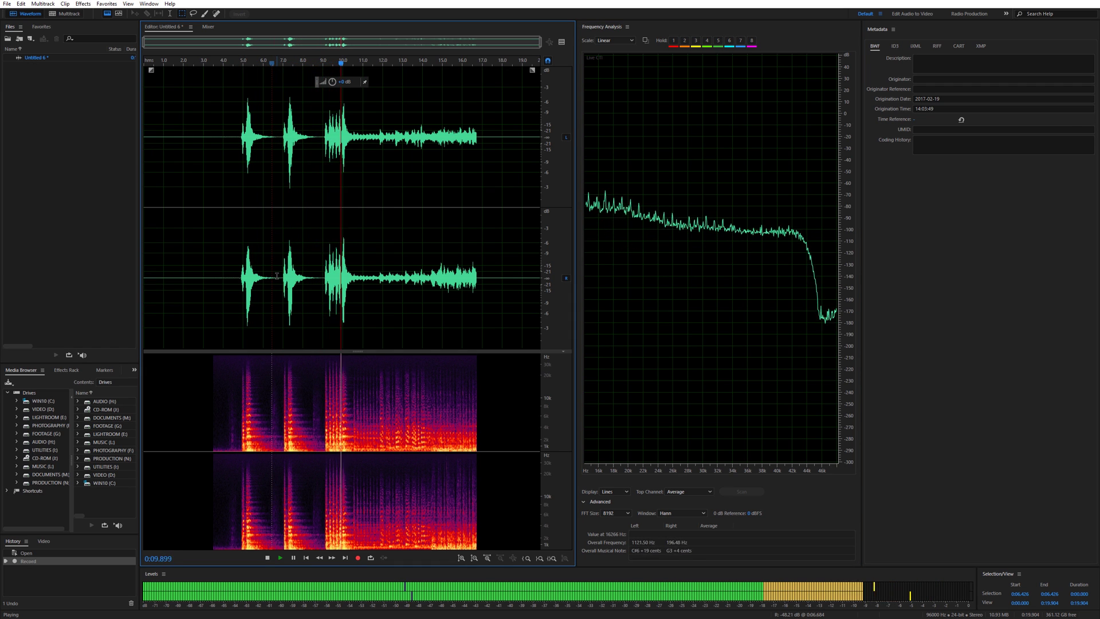
{"action": "key", "text": "space"}
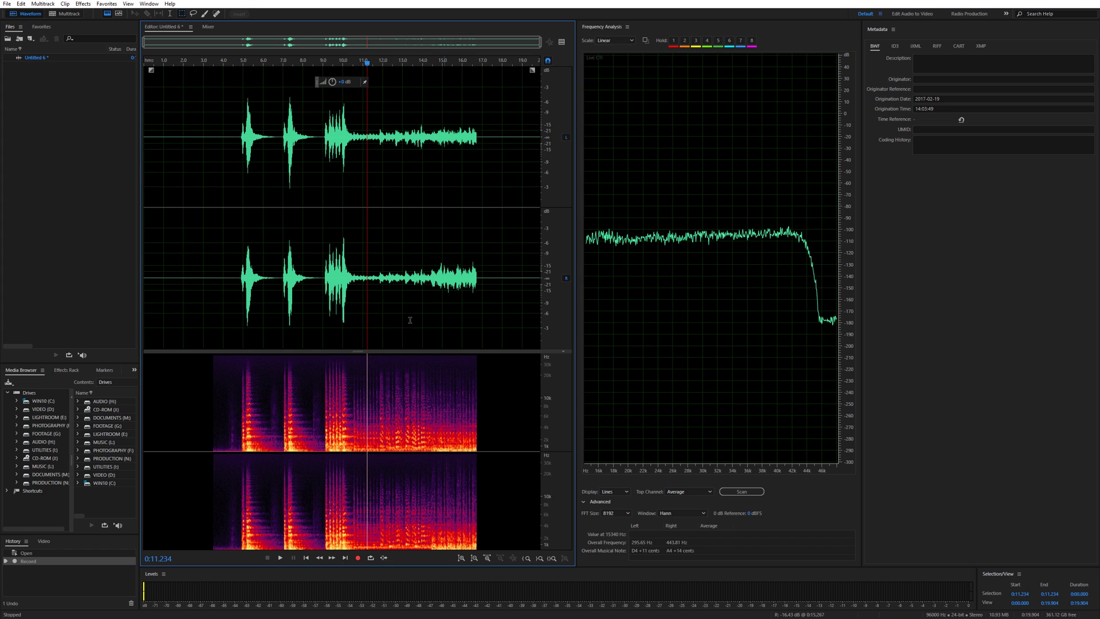
- Create another new audio file, Untitled 7, and switch back to TIDAL
{"action": "left_click", "coordinate": [78, 102]}
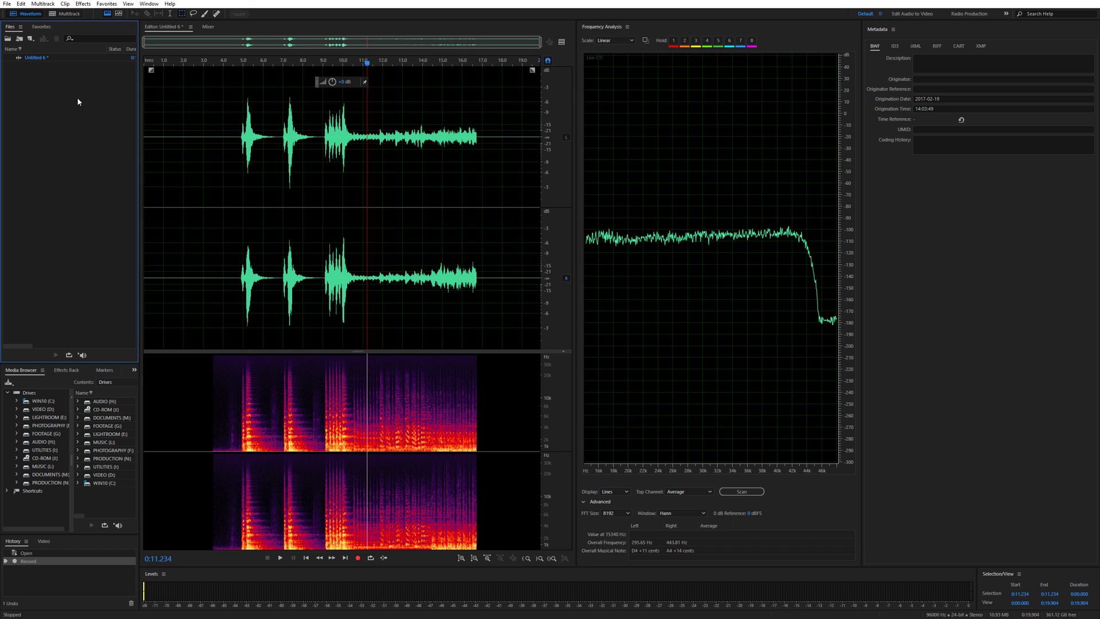
{"action": "key", "text": "ctrl+shift+n"}
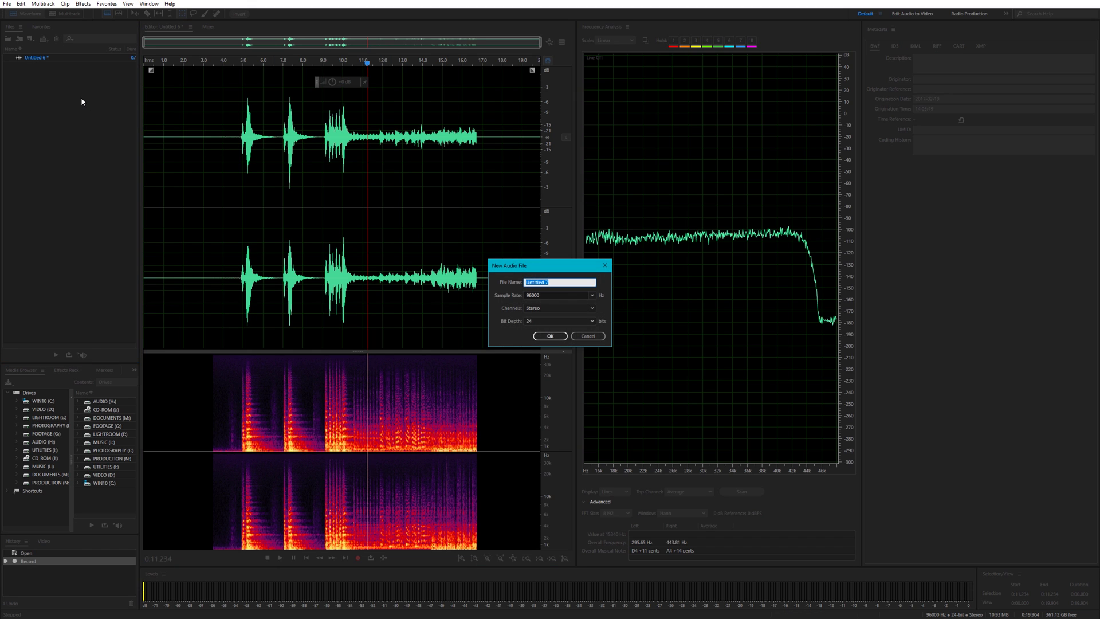
{"action": "key", "text": "Return"}
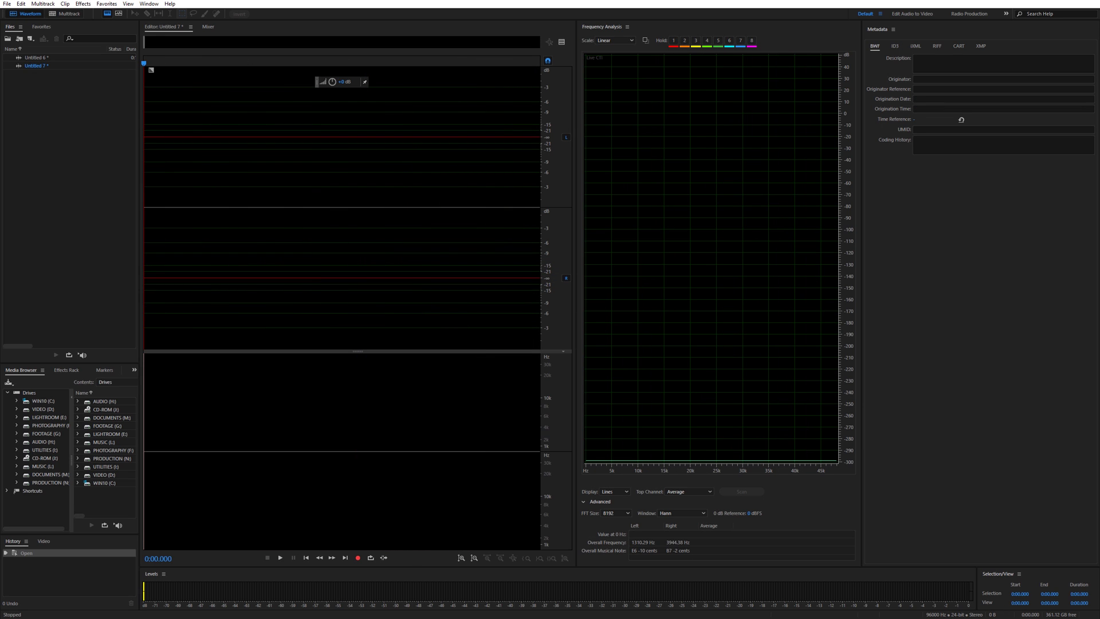
{"action": "key", "text": "alt+Tab"}
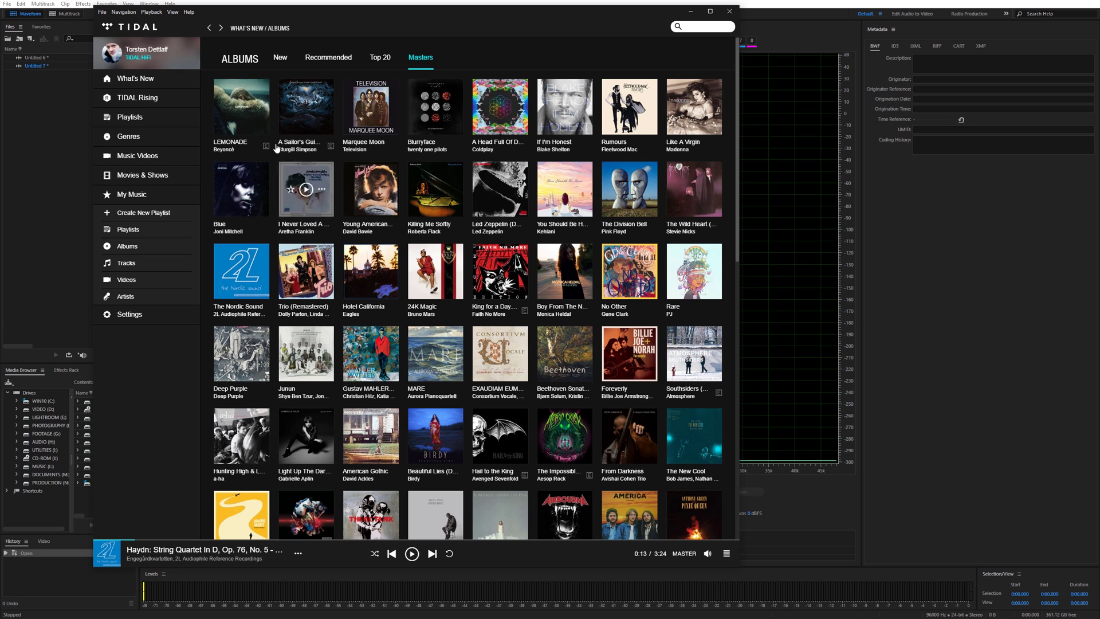
- Open Beyoncé's LEMONADE album from the Masters grid
{"action": "left_click", "coordinate": [235, 143]}
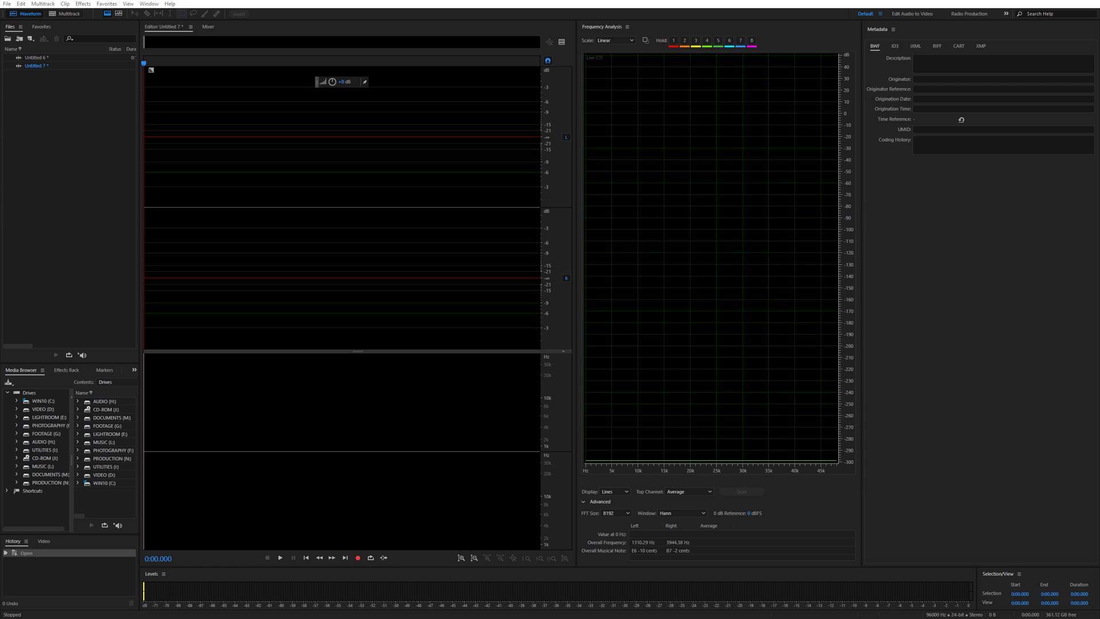
- Record about nine seconds of the LEMONADE track into Untitled 7, then stop
{"action": "left_click", "coordinate": [358, 558]}
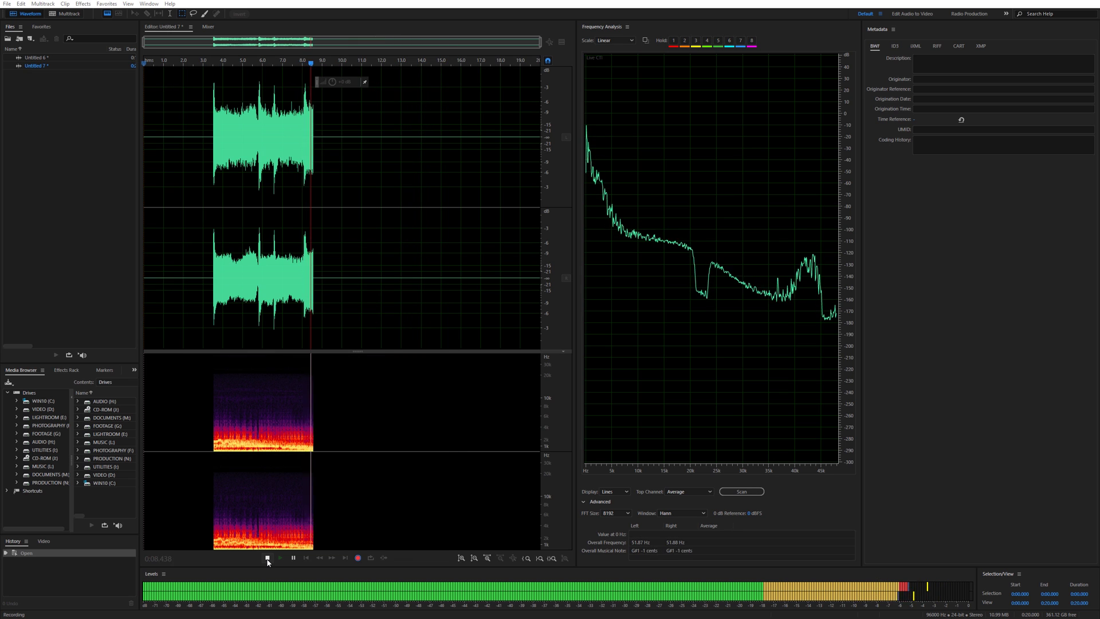
{"action": "left_click", "coordinate": [267, 558]}
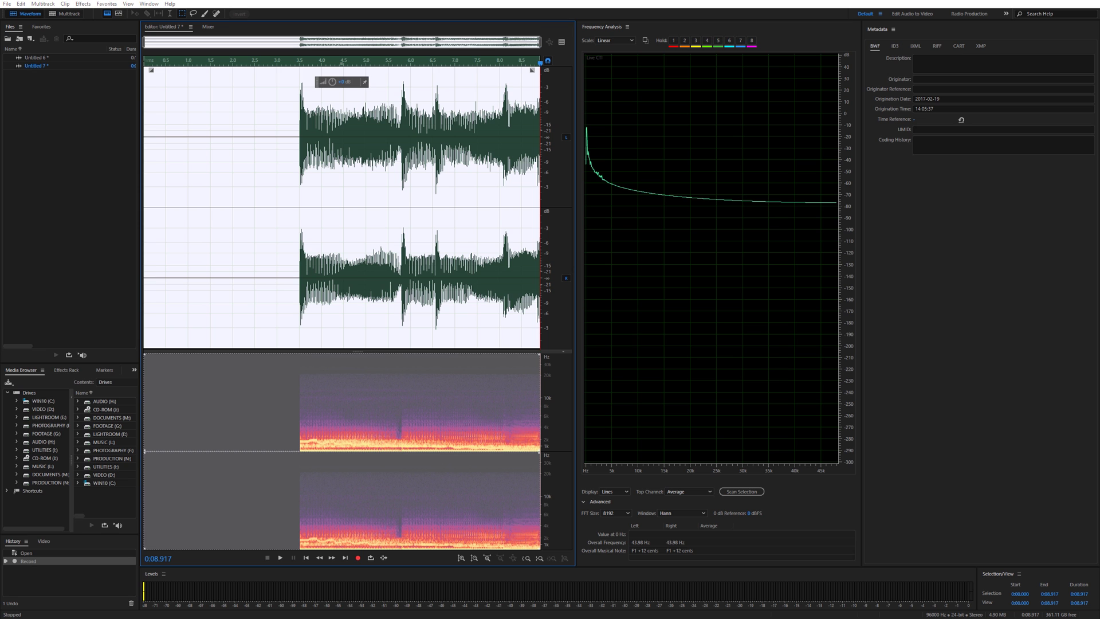
- Zoom the frequency axis in twice to about 15–35 kHz
{"action": "left_click", "coordinate": [359, 242]}
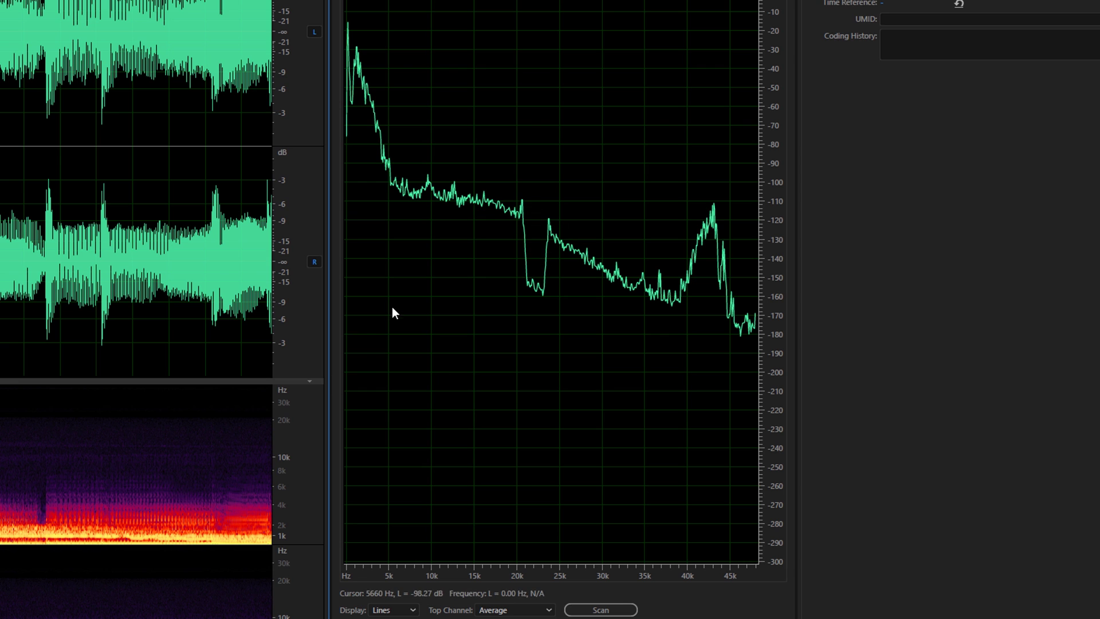
{"action": "right_click", "coordinate": [545, 572]}
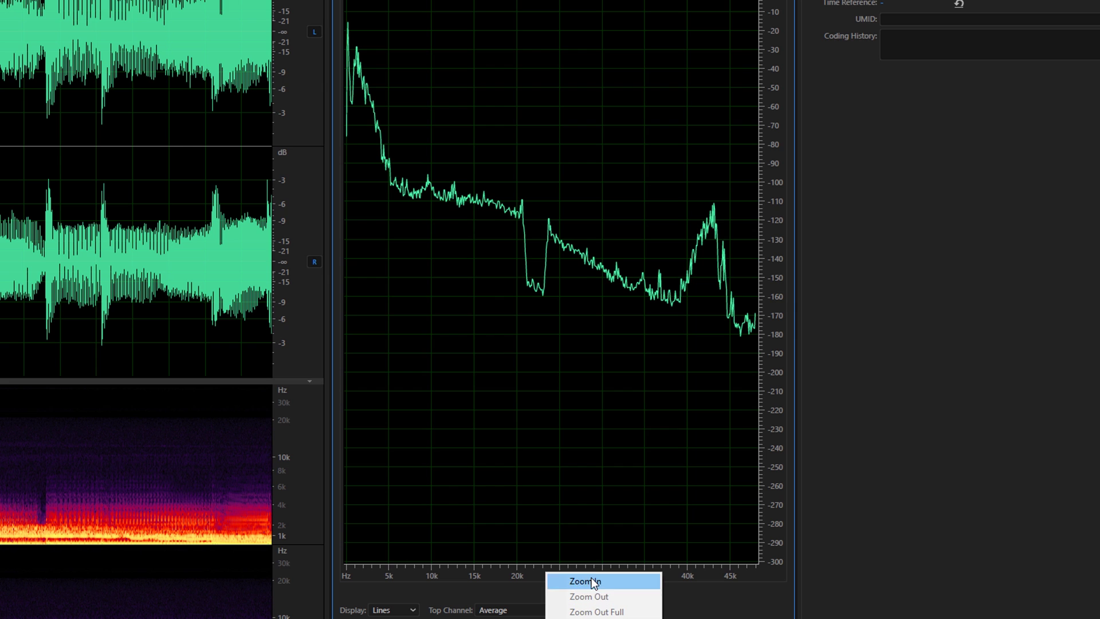
{"action": "left_click", "coordinate": [594, 579]}
{"action": "right_click", "coordinate": [554, 582]}
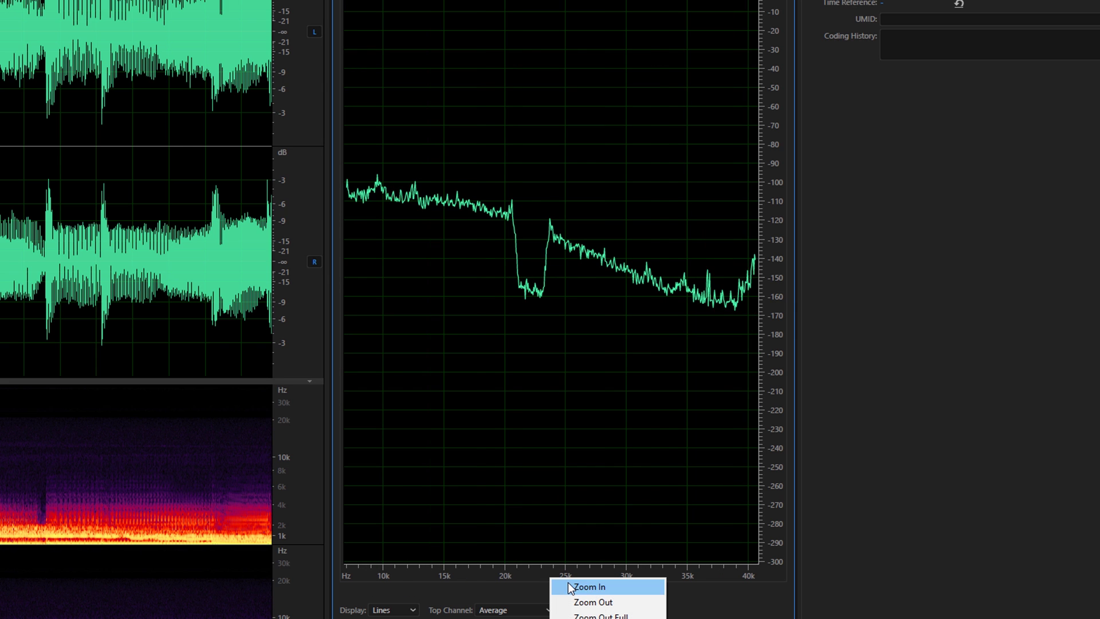
{"action": "left_click", "coordinate": [569, 583]}
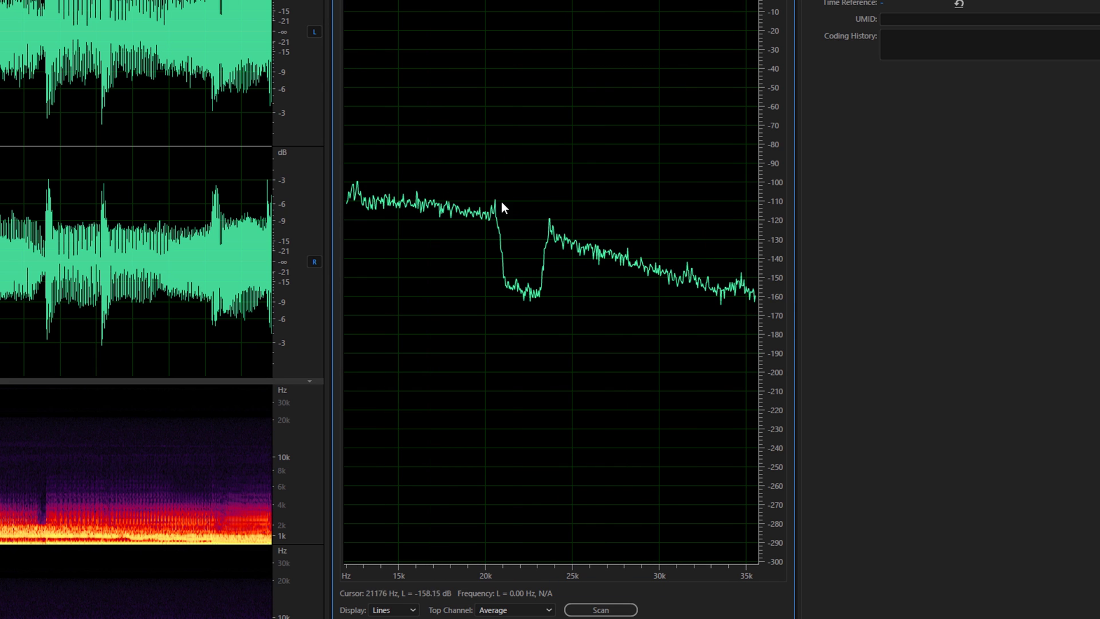
- Zoom the level axis, pan to -105 to -200 dB, and play the recording from early on
{"action": "right_click", "coordinate": [767, 139]}
{"action": "left_click", "coordinate": [789, 152]}
{"action": "right_click", "coordinate": [777, 146]}
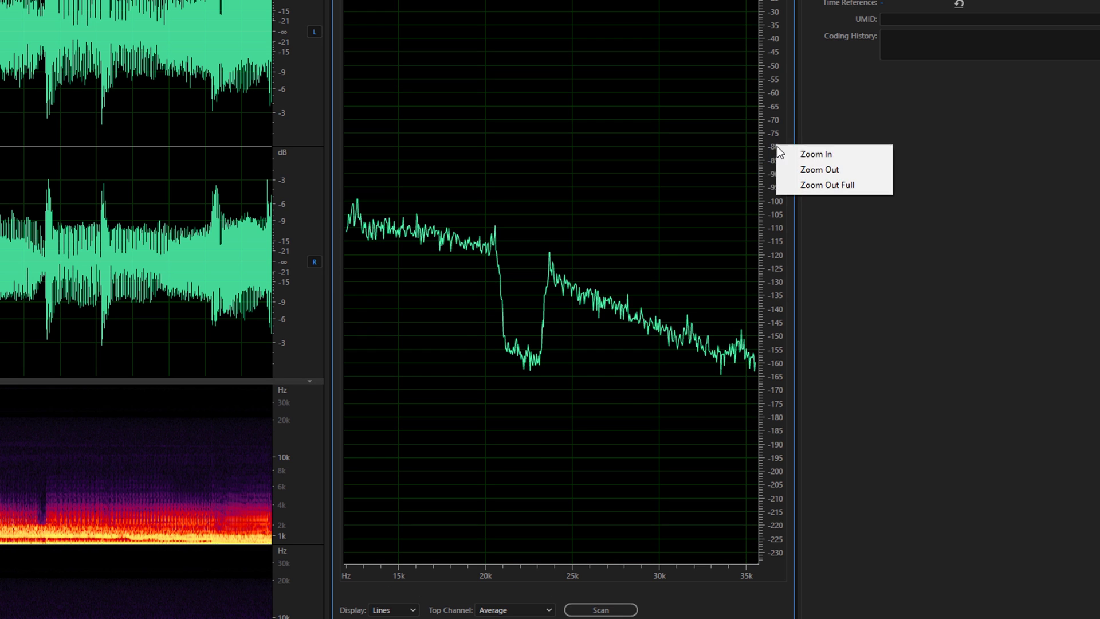
{"action": "left_click", "coordinate": [789, 153]}
{"action": "right_click", "coordinate": [774, 179]}
{"action": "left_click", "coordinate": [790, 194]}
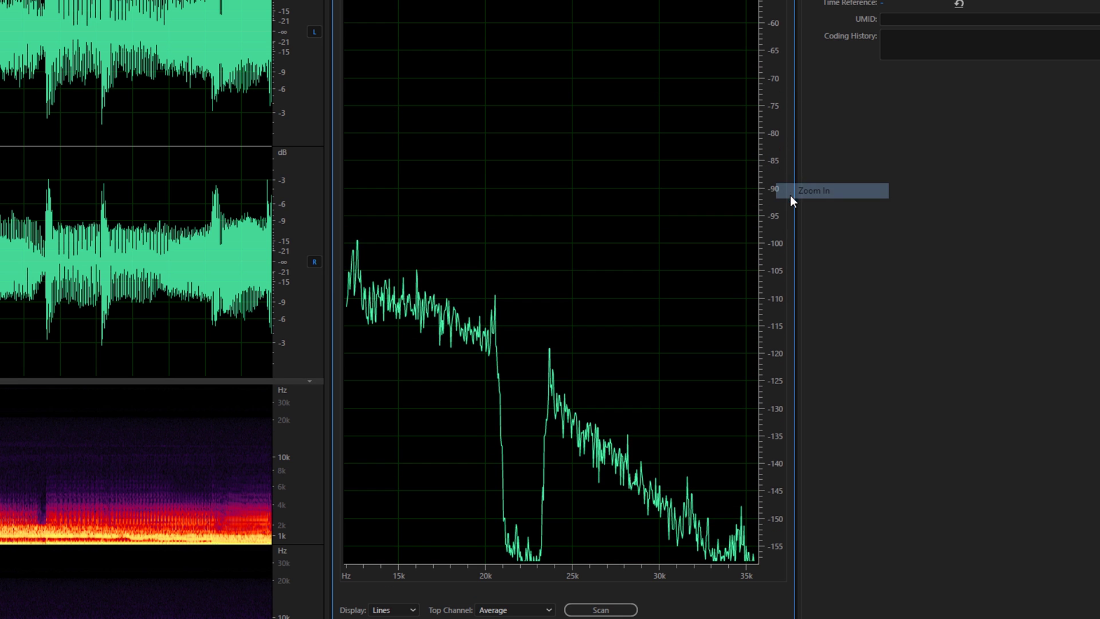
{"action": "left_click_drag", "start_coordinate": [775, 226], "coordinate": [764, 5]}
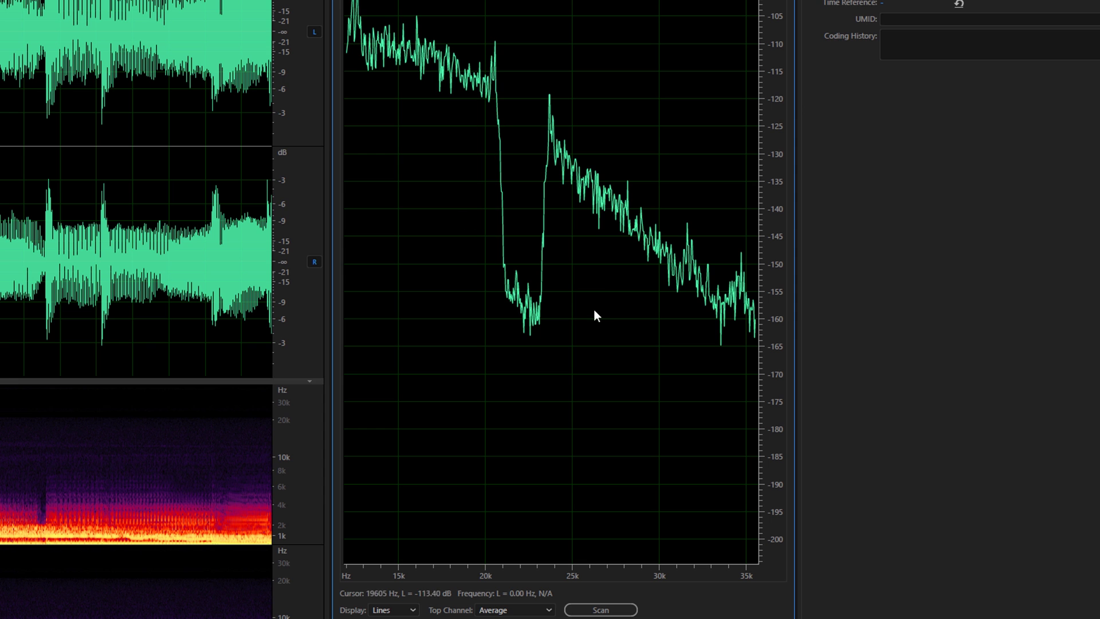
{"action": "left_click", "coordinate": [45, 196]}
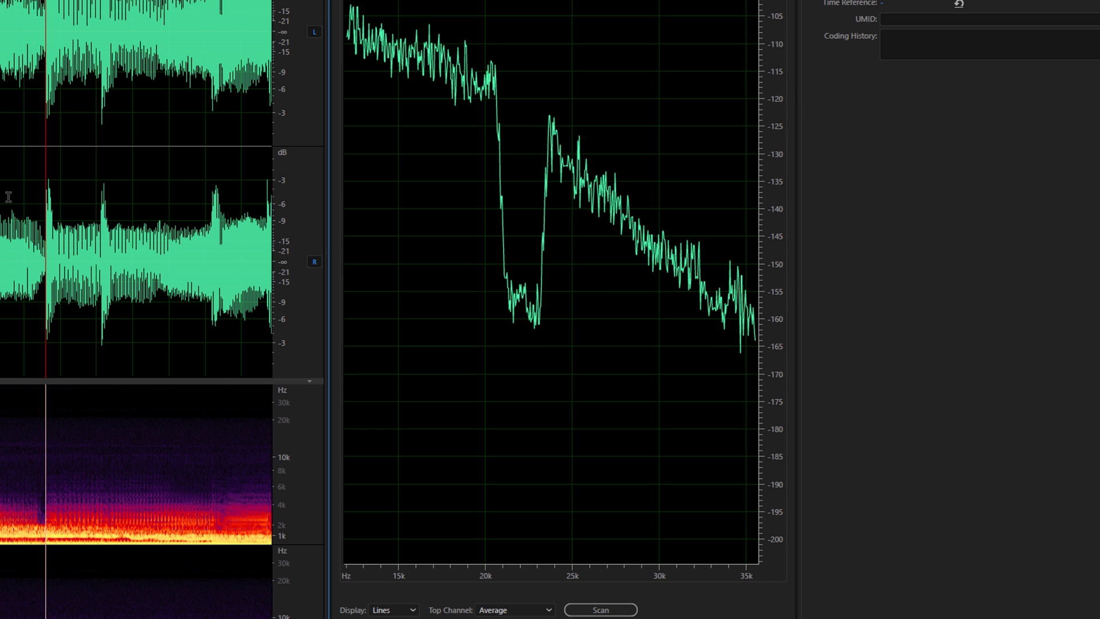
{"action": "key", "text": "space"}
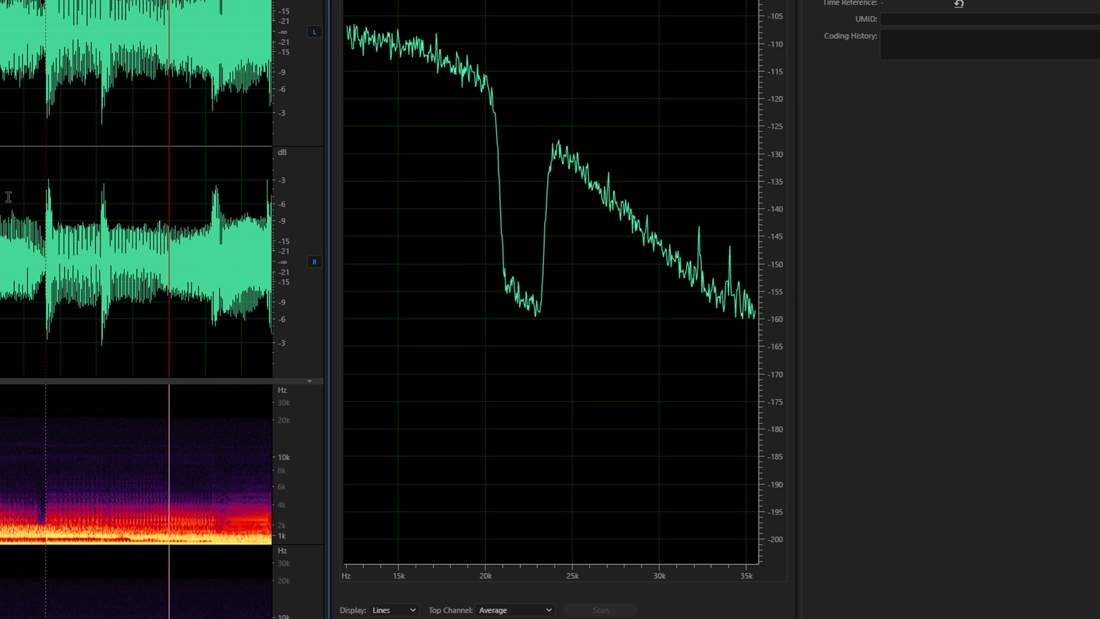
- Pause Love Drought at 0:09 and browse Tidal's What's New Masters albums
{"action": "key", "text": "space"}
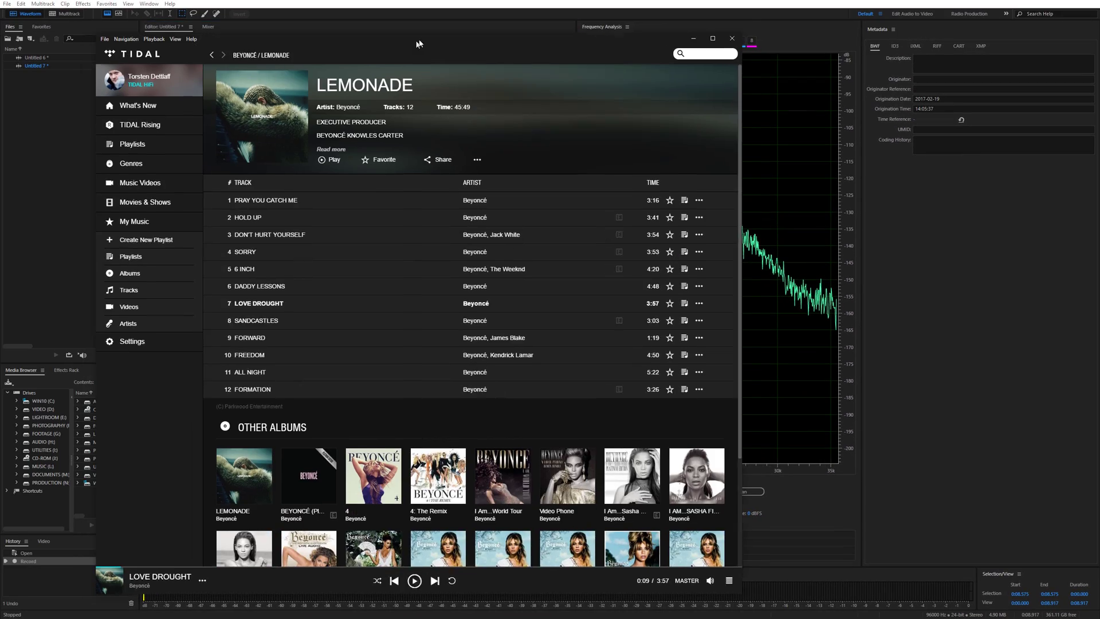
{"action": "left_click", "coordinate": [220, 44]}
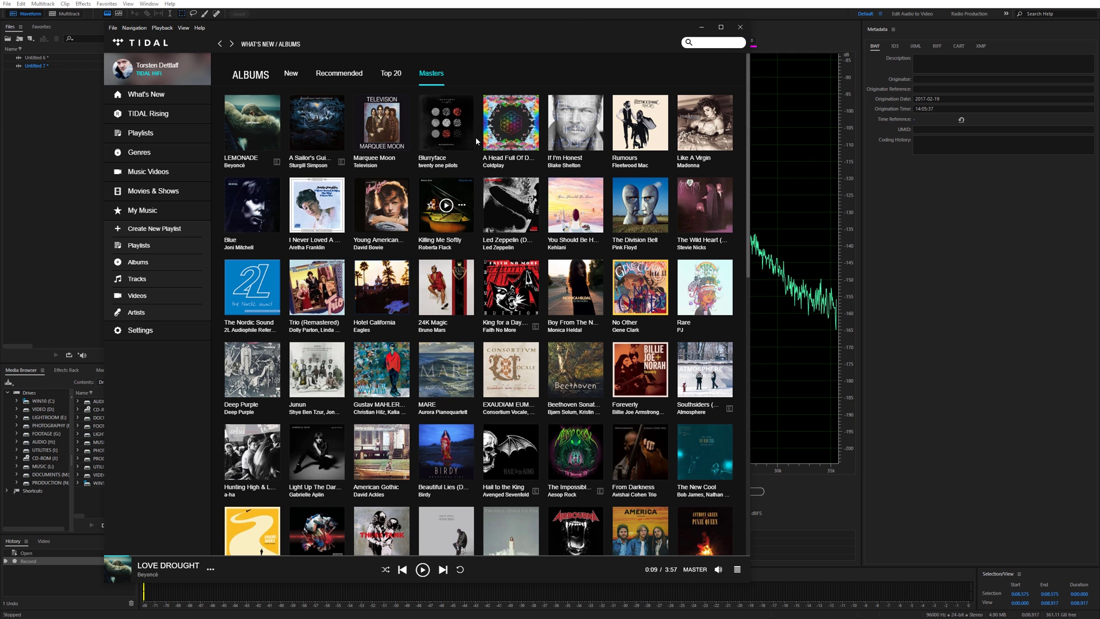
{"action": "scroll", "coordinate": [493, 283], "scroll_direction": "down", "scroll_amount": 3}
{"action": "scroll", "coordinate": [486, 274], "scroll_direction": "up", "scroll_amount": 3}
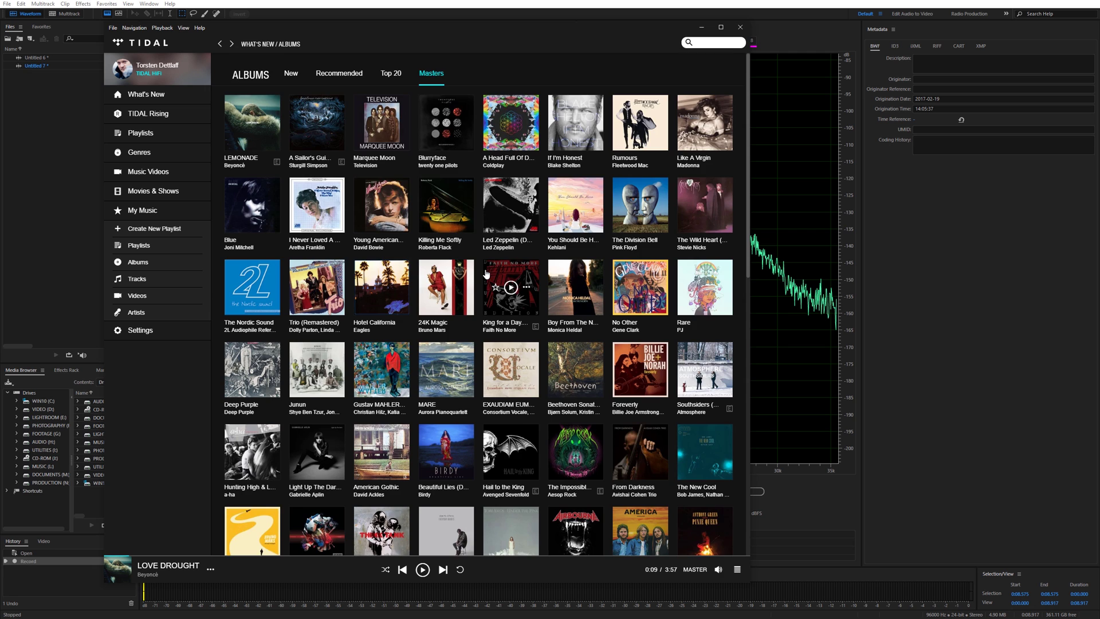
{"action": "scroll", "coordinate": [487, 274], "scroll_direction": "down", "scroll_amount": 3}
{"action": "scroll", "coordinate": [487, 274], "scroll_direction": "down", "scroll_amount": 2}
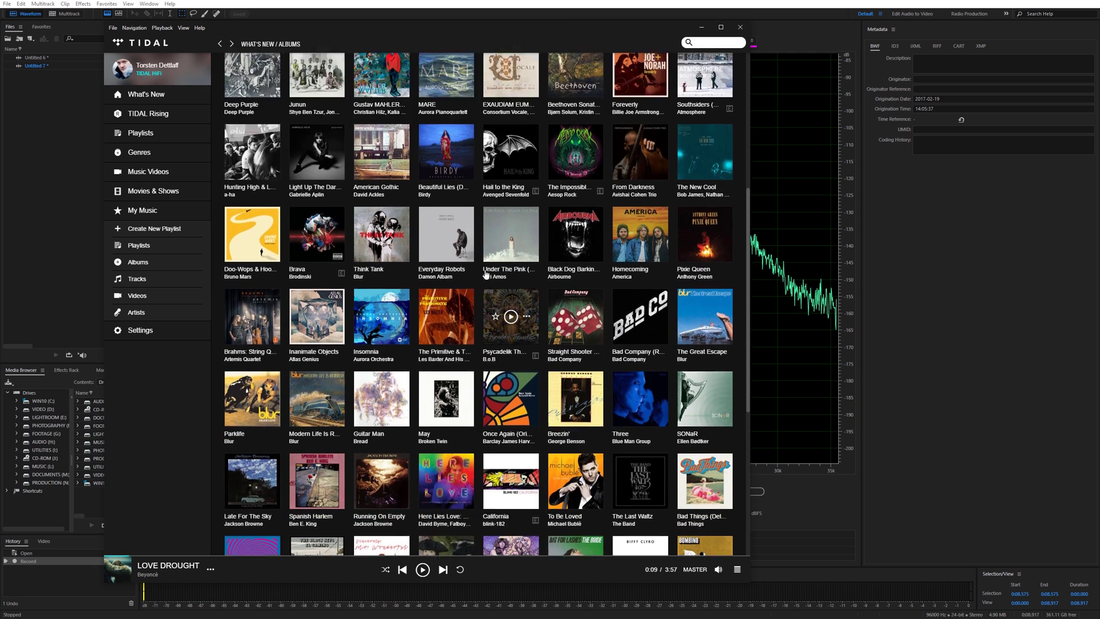
{"action": "scroll", "coordinate": [486, 274], "scroll_direction": "up", "scroll_amount": 4}
{"action": "scroll", "coordinate": [487, 274], "scroll_direction": "up", "scroll_amount": 1}
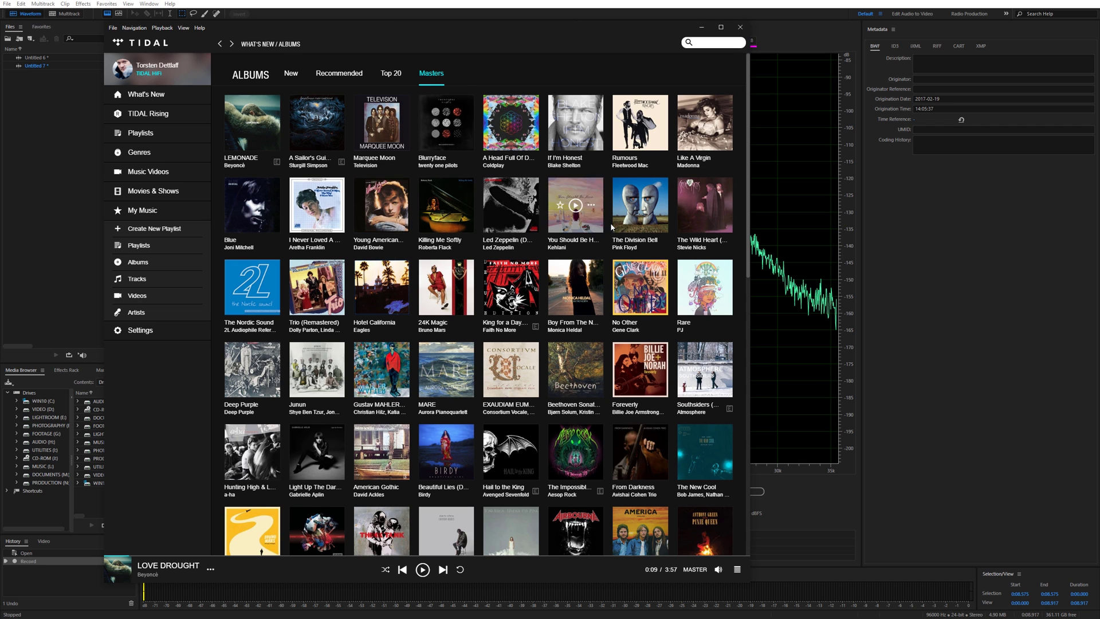
- Play Poles Apart from The Division Bell and move the Tidal window aside
{"action": "left_click", "coordinate": [635, 241]}
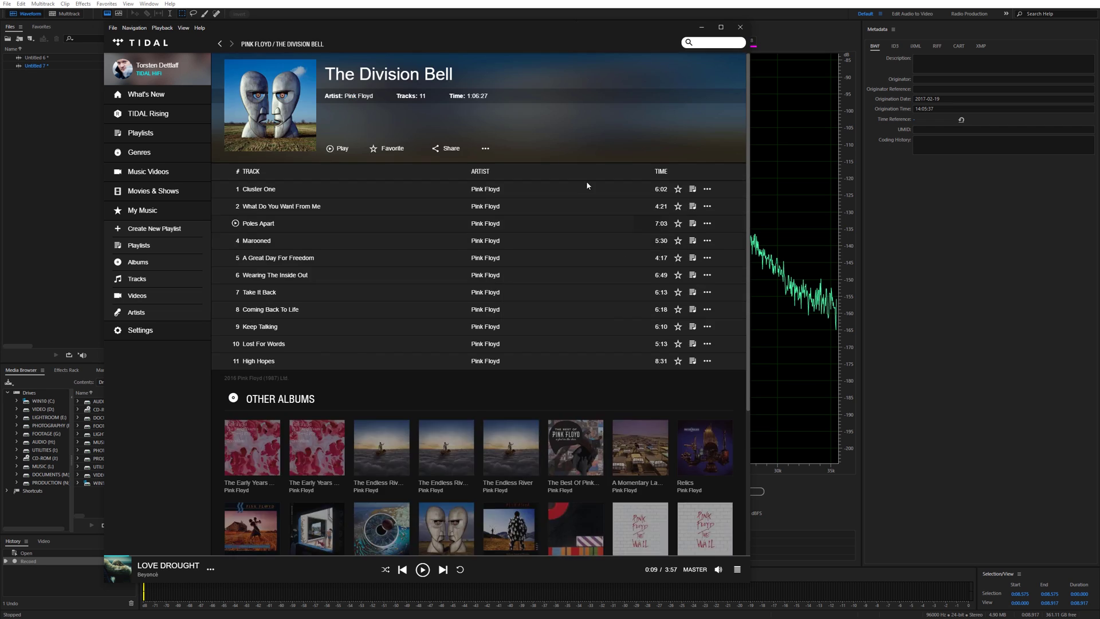
{"action": "left_click", "coordinate": [236, 223]}
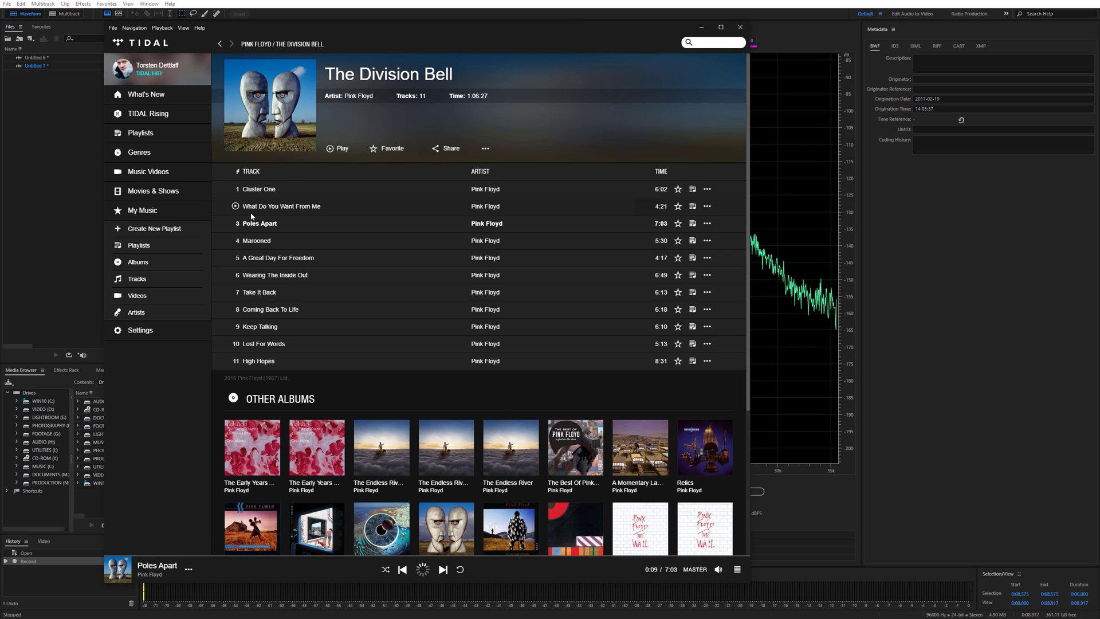
{"action": "left_click_drag", "start_coordinate": [676, 27], "coordinate": [6, 15]}
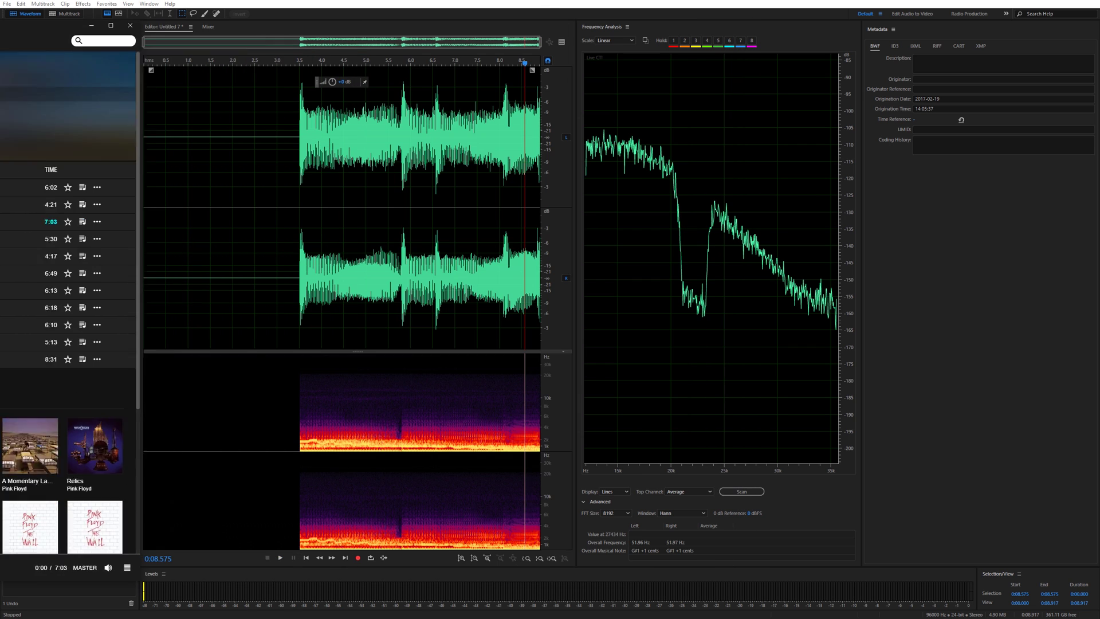
- Record the Poles Apart playback into Untitled 7 in Audition, then stop recording
{"action": "left_click", "coordinate": [358, 558]}
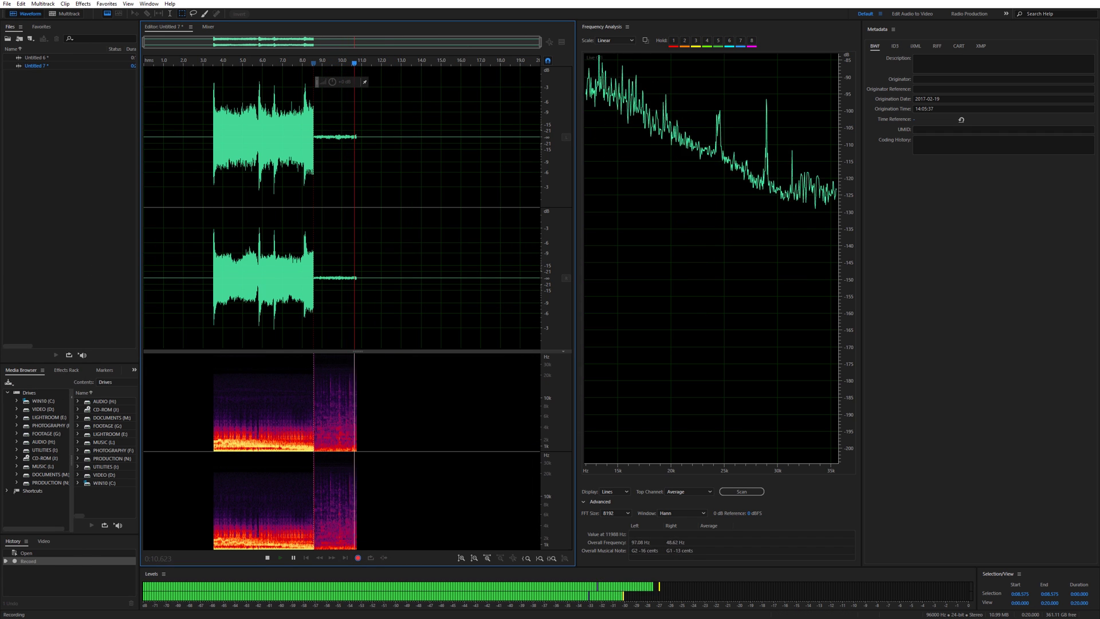
{"action": "key", "text": "alt+Tab"}
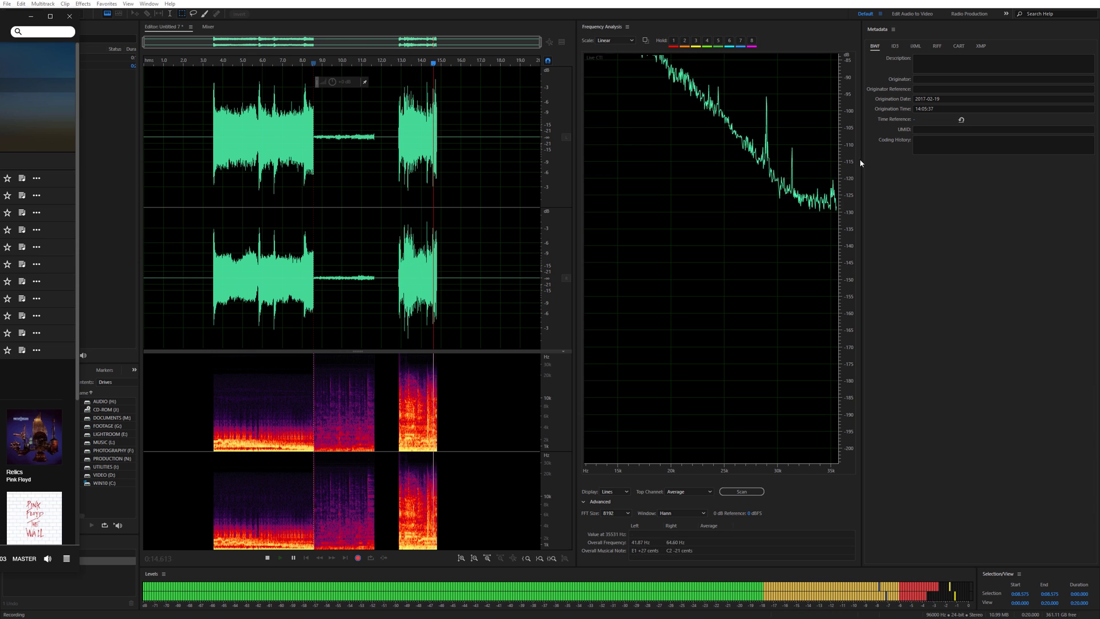
{"action": "left_click", "coordinate": [858, 241]}
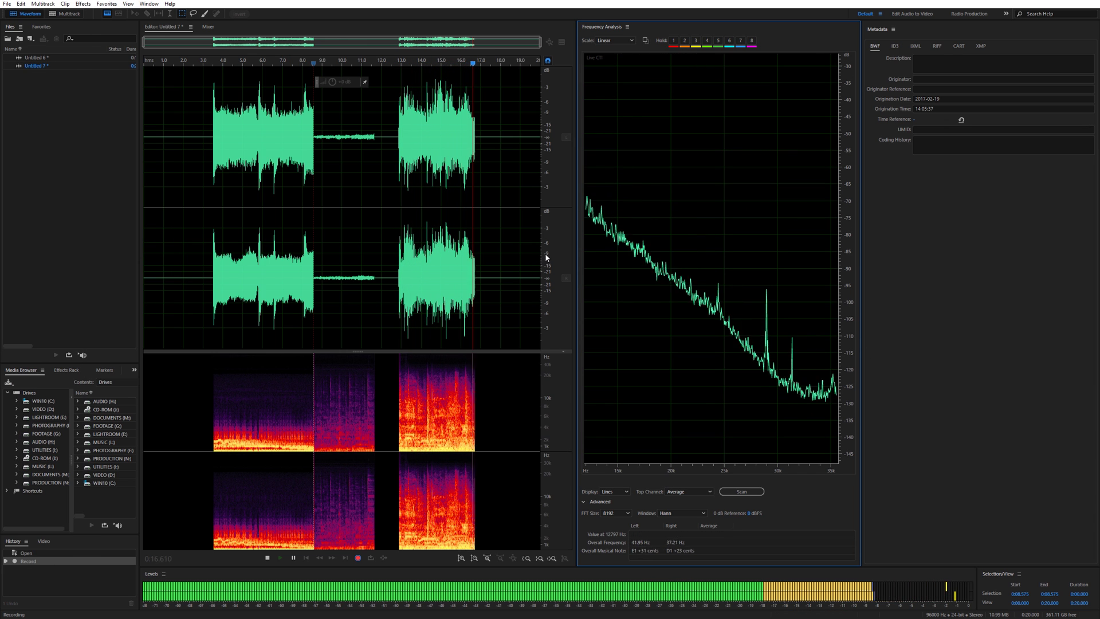
{"action": "left_click", "coordinate": [267, 559]}
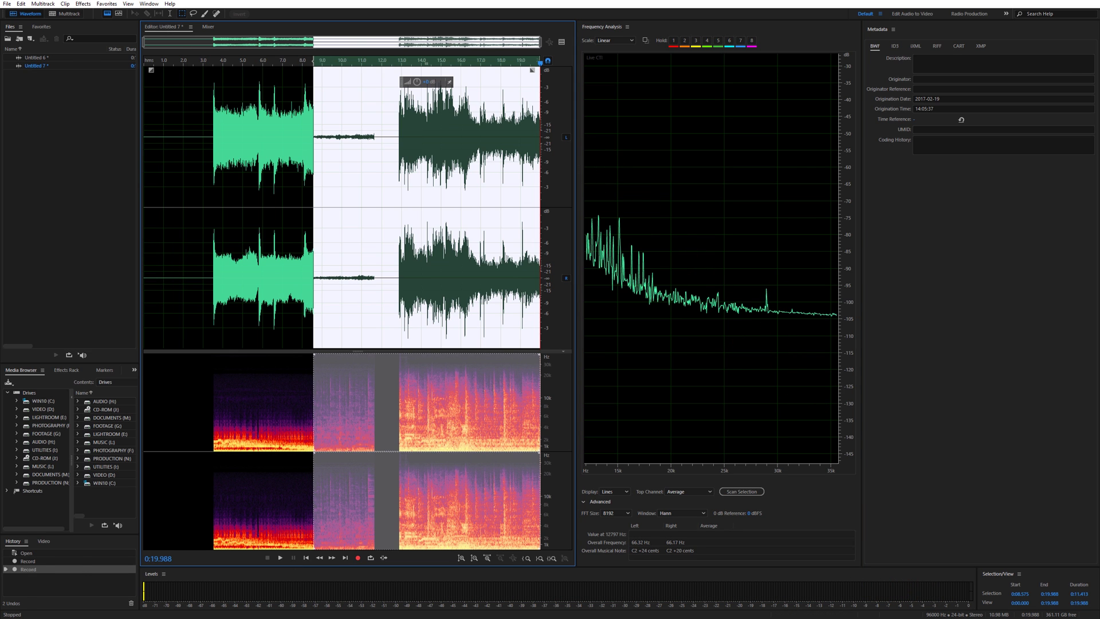
{"action": "key", "text": "alt+Tab"}
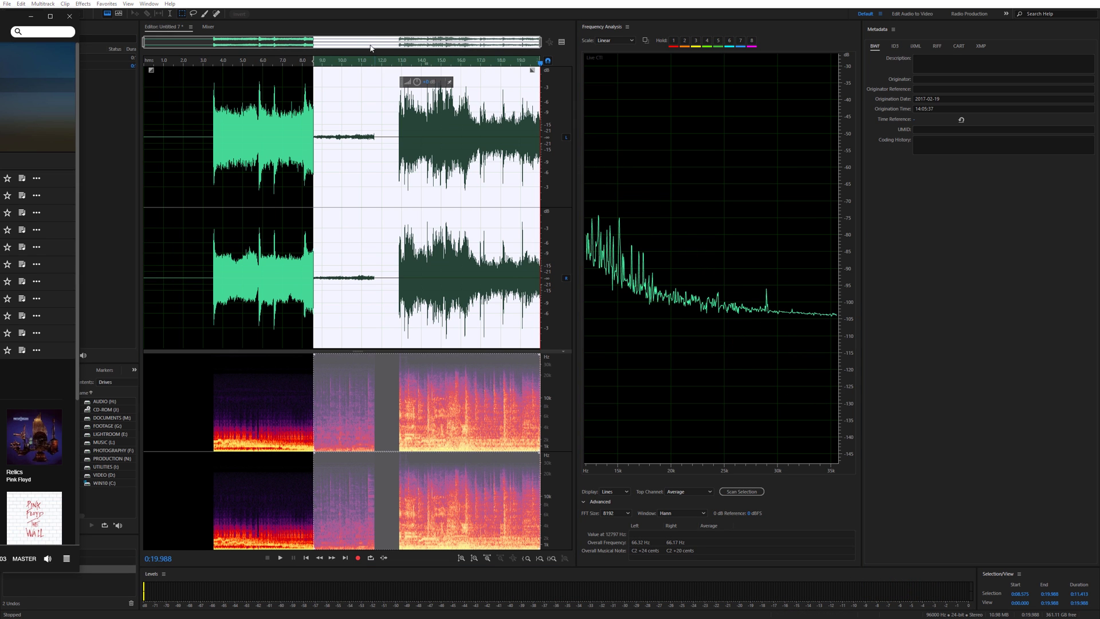
- Analyse the audio at about 6.2 s and pan the dB scale to reveal the 21–23 kHz dip
{"action": "left_click", "coordinate": [266, 143]}
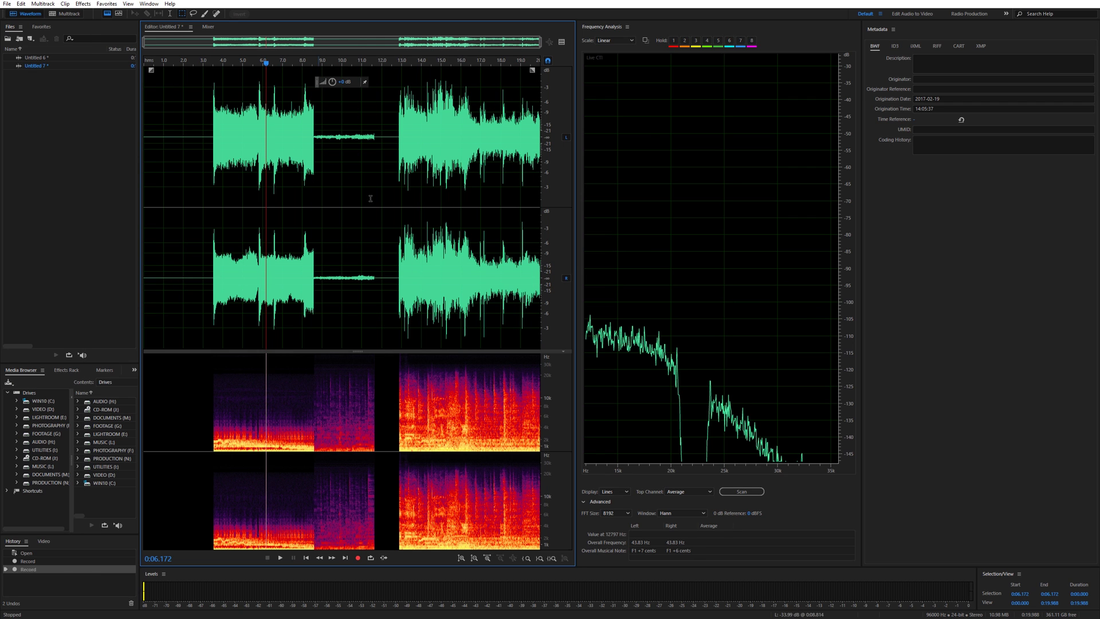
{"action": "left_click_drag", "start_coordinate": [834, 256], "coordinate": [831, 102]}
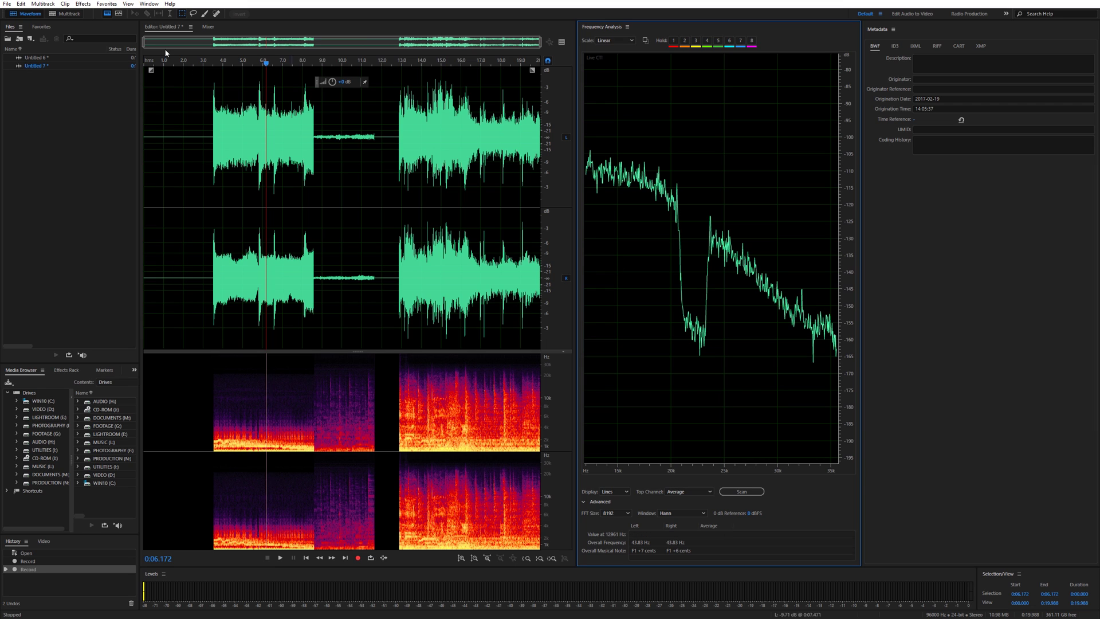
{"action": "key", "text": "alt+Tab"}
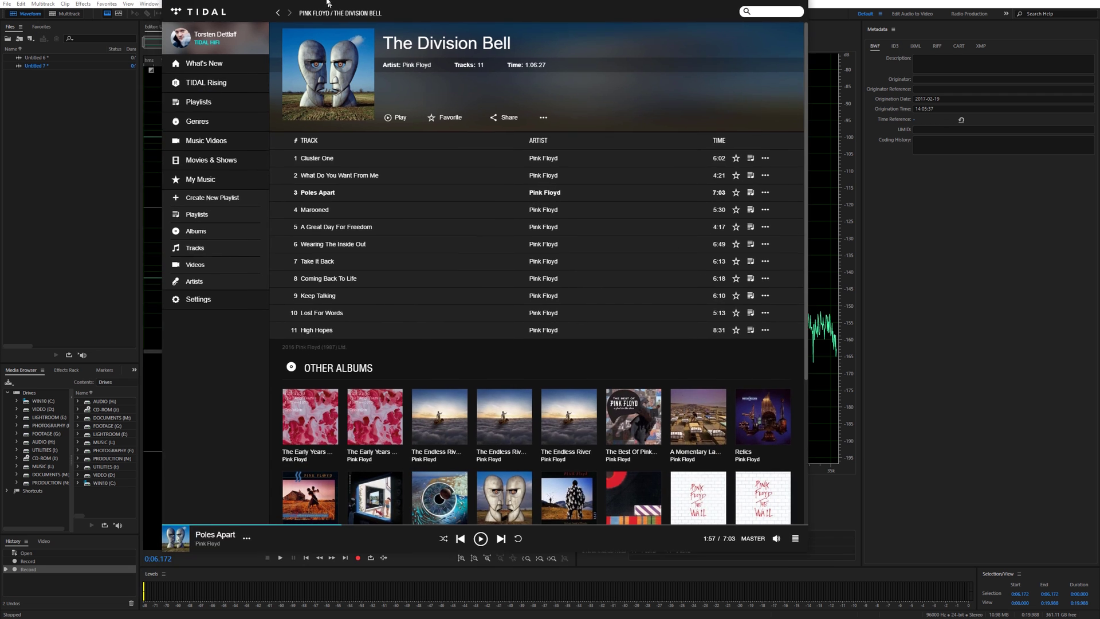
{"action": "left_click_drag", "start_coordinate": [327, 4], "coordinate": [307, 27]}
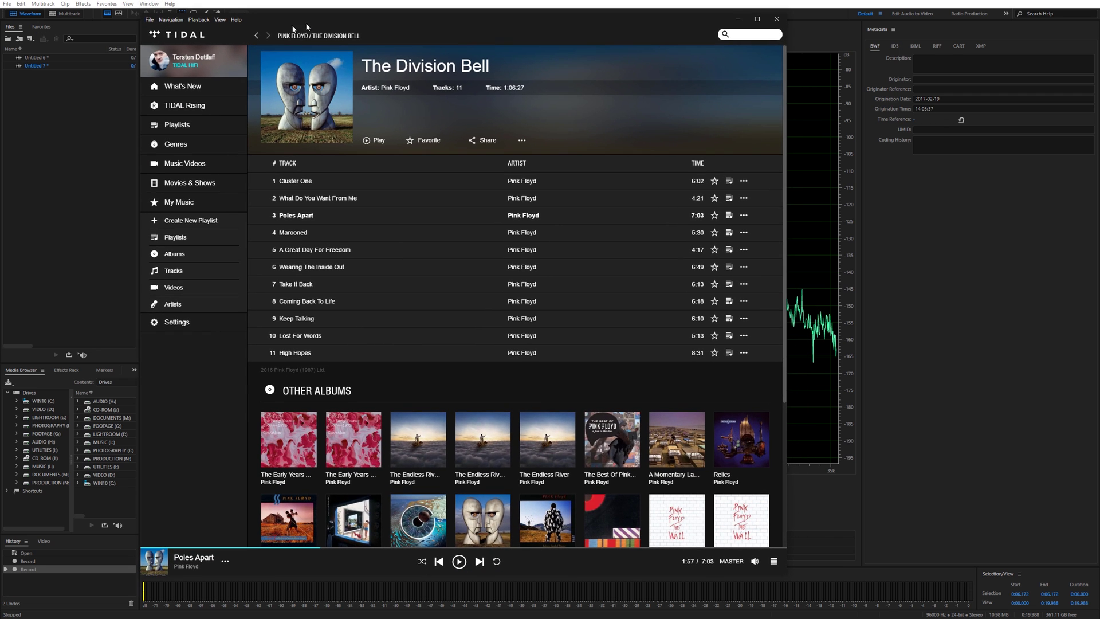
{"action": "left_click", "coordinate": [149, 19]}
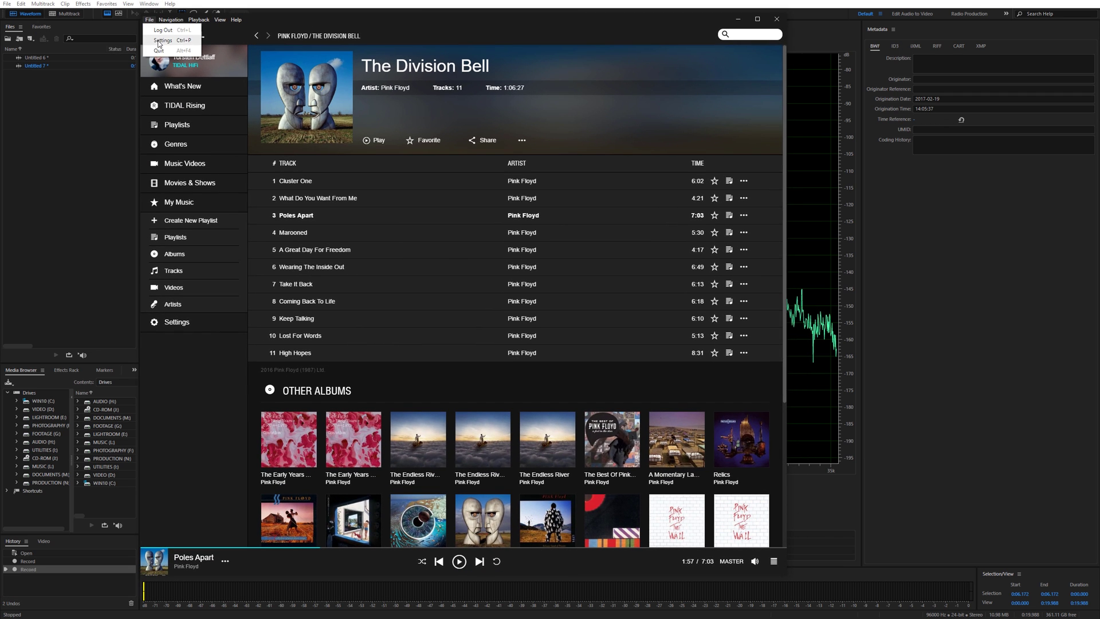
{"action": "left_click", "coordinate": [194, 43]}
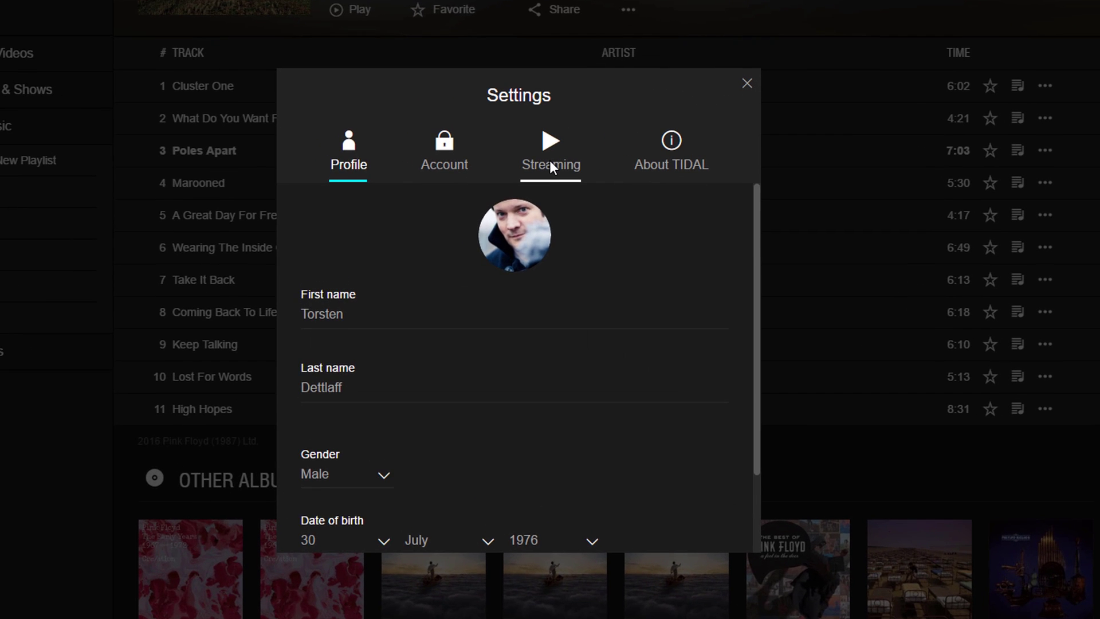
{"action": "left_click", "coordinate": [481, 210]}
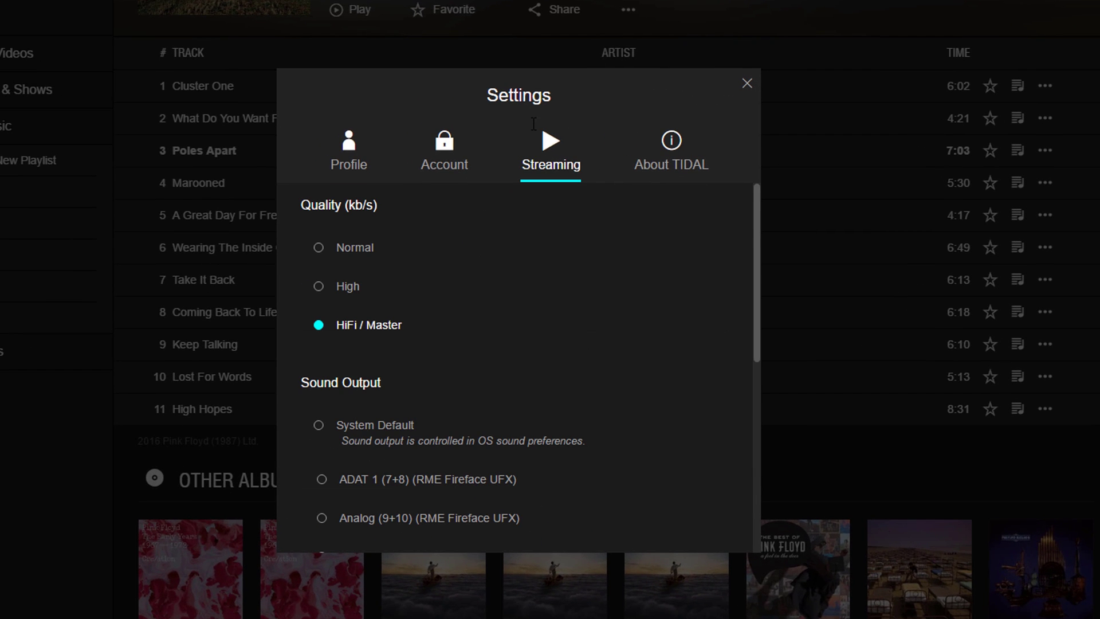
{"action": "left_click_drag", "start_coordinate": [759, 285], "coordinate": [761, 414]}
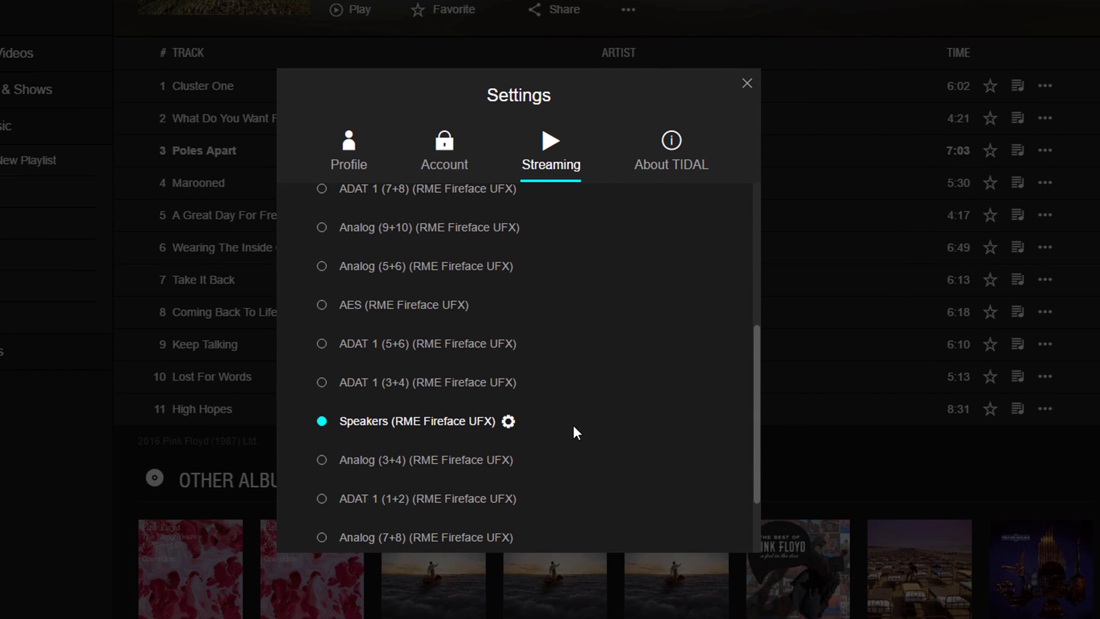
{"action": "left_click", "coordinate": [508, 422]}
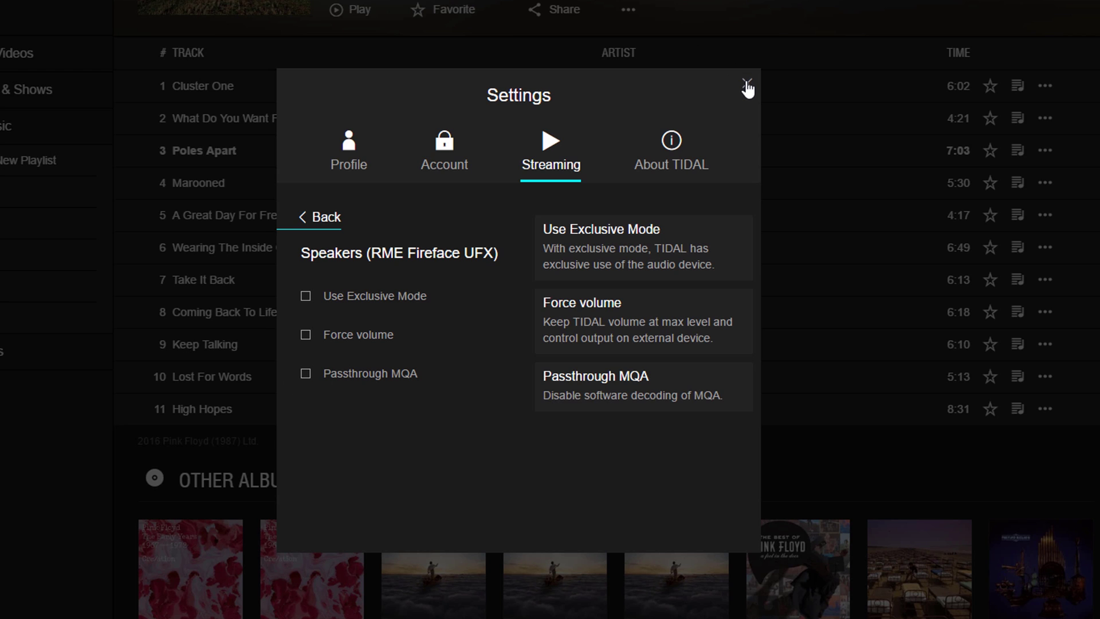
{"action": "left_click", "coordinate": [737, 91]}
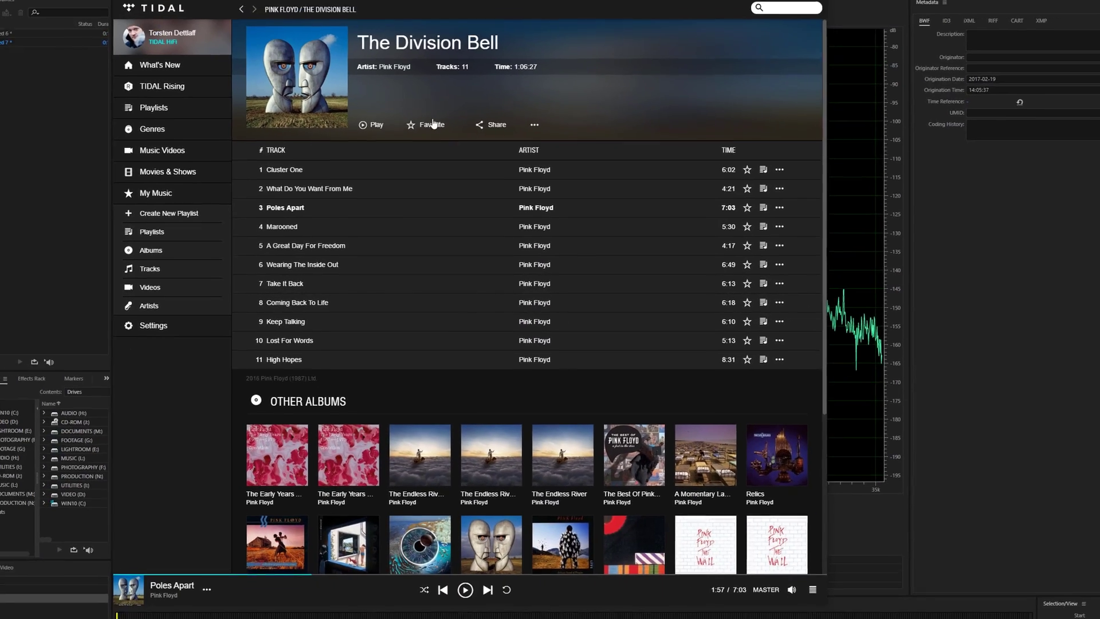